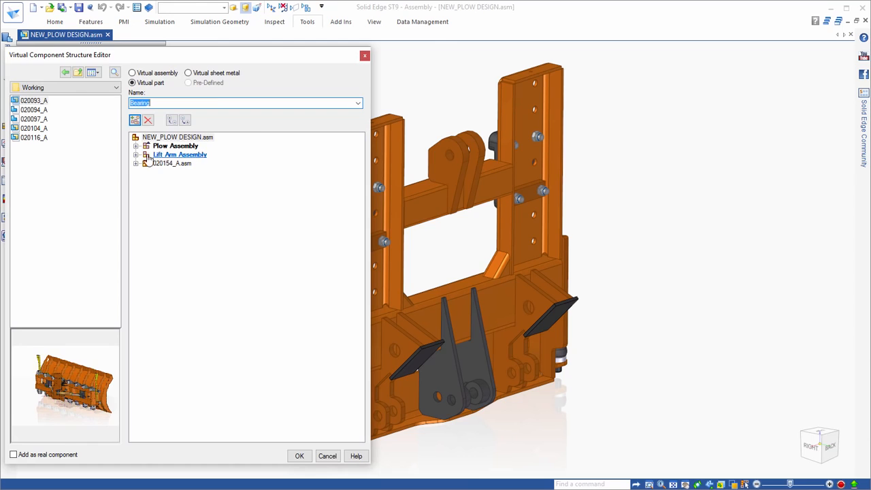
Add two virtual assemblies named Pivot Arm Assembly beneath Plow Assembly in the component structure
{"action": "left_click", "coordinate": [136, 146]}
{"action": "left_click", "coordinate": [136, 294]}
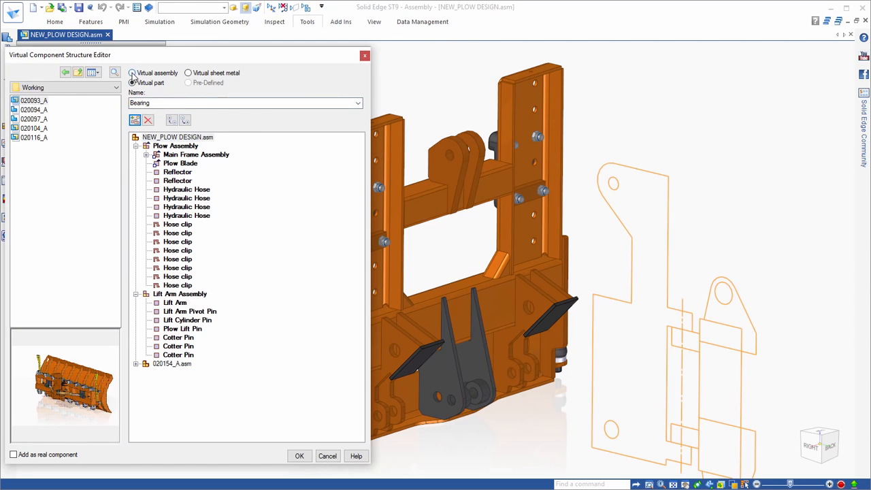
{"action": "left_click", "coordinate": [358, 104]}
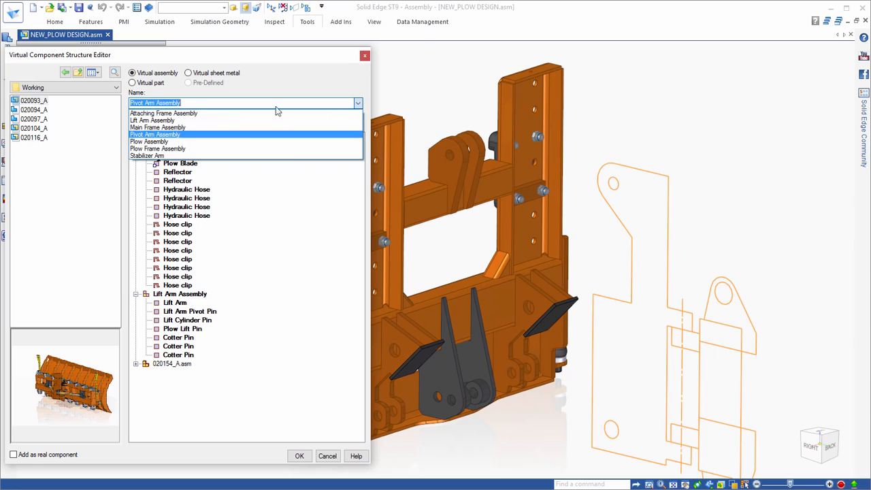
{"action": "left_click", "coordinate": [165, 136]}
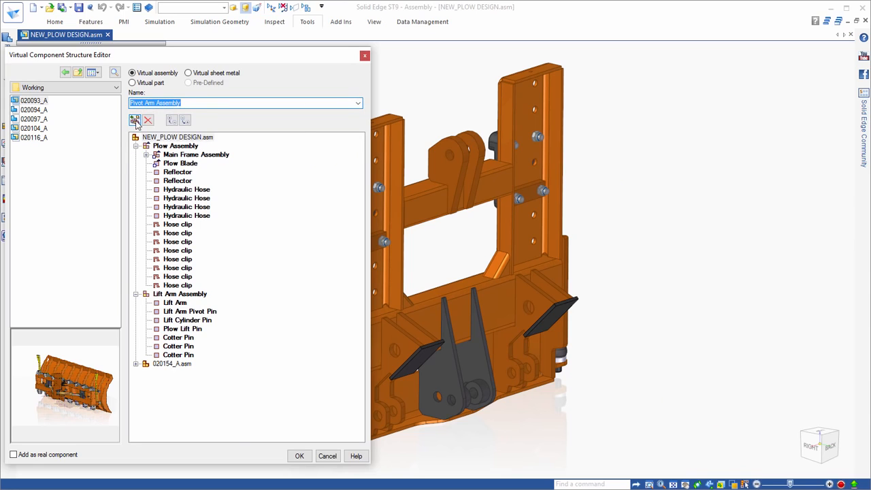
{"action": "left_click", "coordinate": [134, 121]}
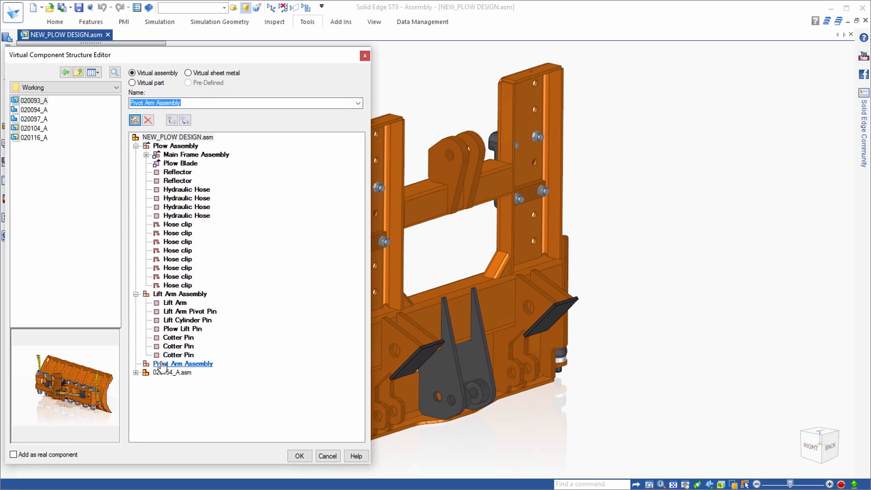
{"action": "left_click_drag", "start_coordinate": [160, 365], "coordinate": [156, 234]}
{"action": "left_click_drag", "start_coordinate": [162, 154], "coordinate": [163, 150]}
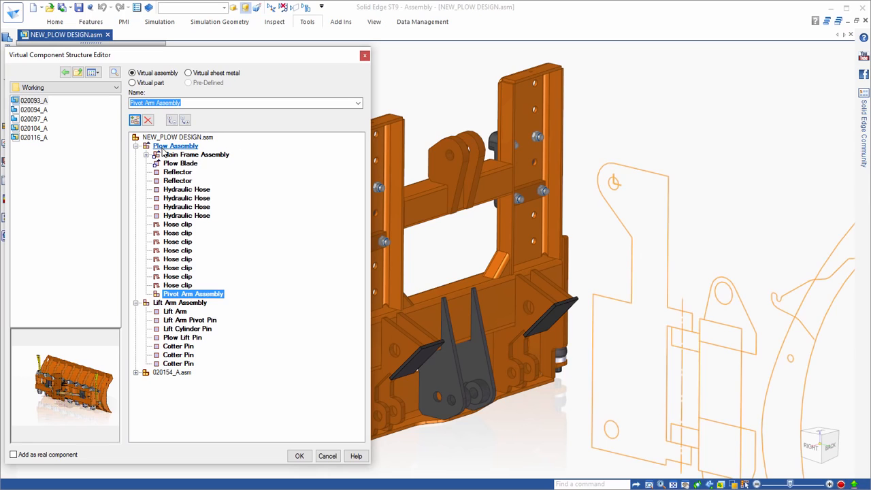
{"action": "left_click", "coordinate": [135, 120]}
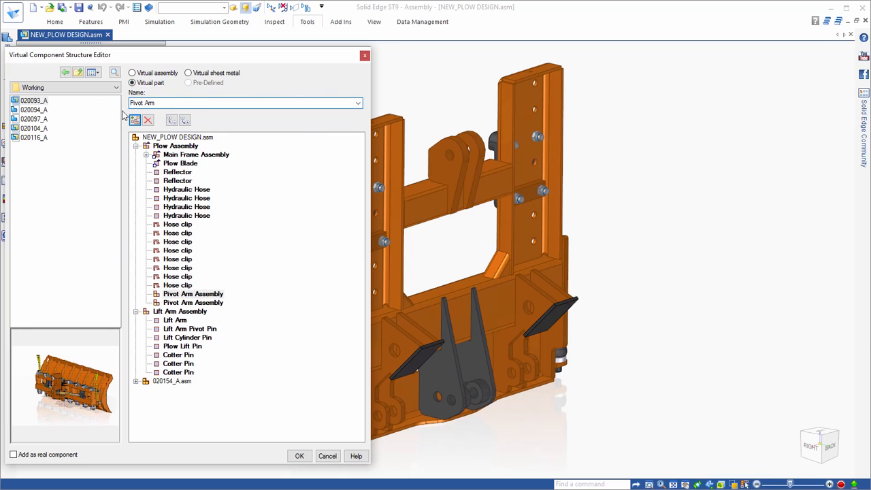
Add a virtual Pivot Arm part and two virtual Bearing parts to the Pivot Arm Assembly
{"action": "left_click", "coordinate": [135, 119]}
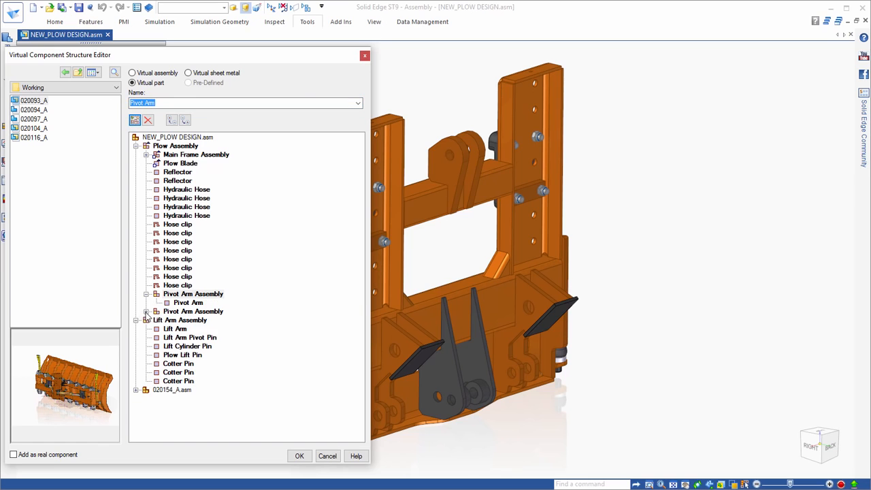
{"action": "left_click", "coordinate": [145, 311]}
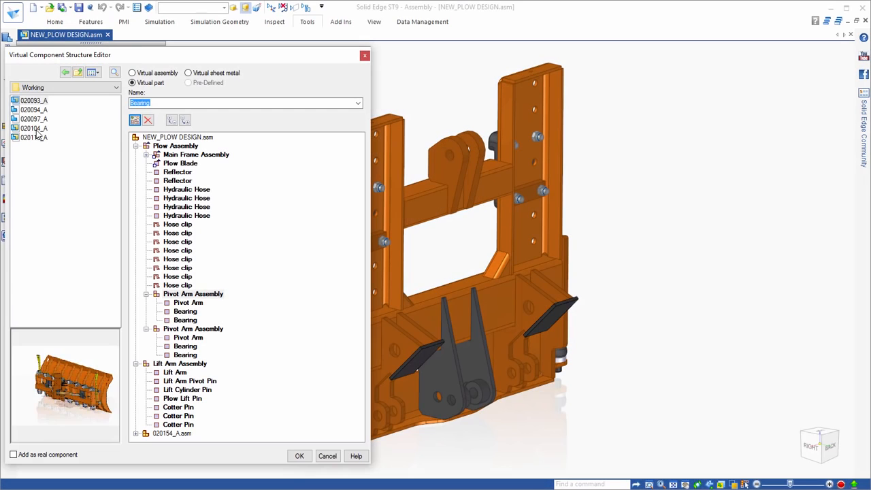
Add the existing cylinder assembly 020104_A directly beneath NEW_PLOW DESIGN.asm and accept the component structure
{"action": "left_click", "coordinate": [34, 128]}
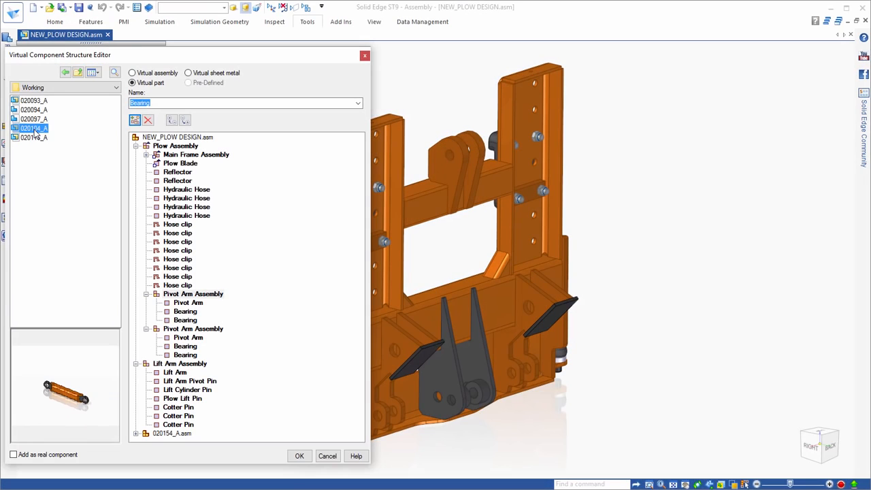
{"action": "left_click_drag", "start_coordinate": [65, 136], "coordinate": [147, 140]}
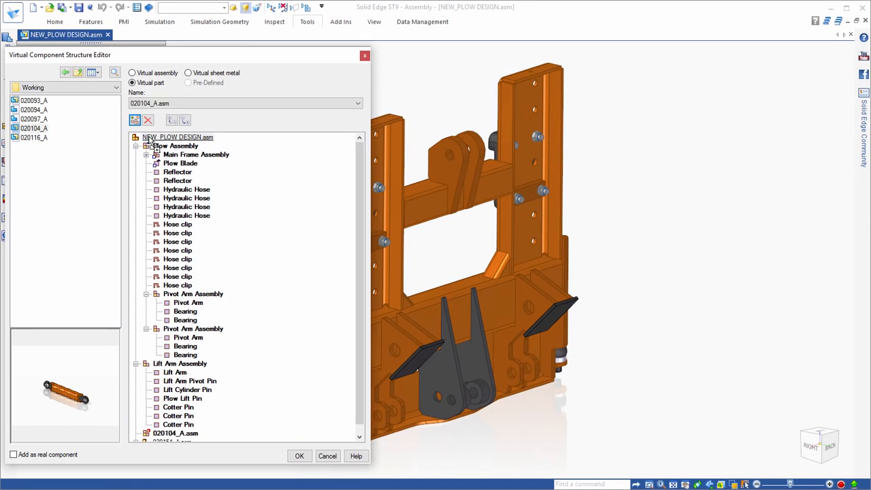
{"action": "scroll", "coordinate": [361, 349], "scroll_direction": "down", "scroll_amount": 1}
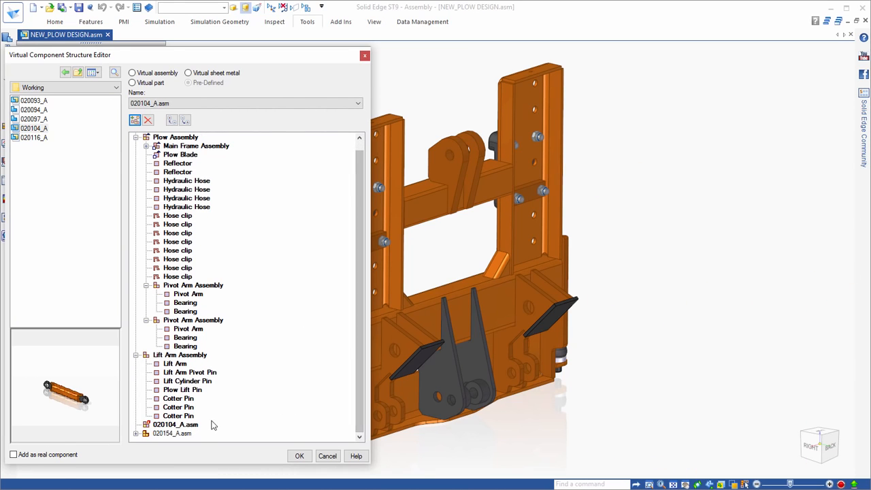
{"action": "left_click", "coordinate": [300, 457]}
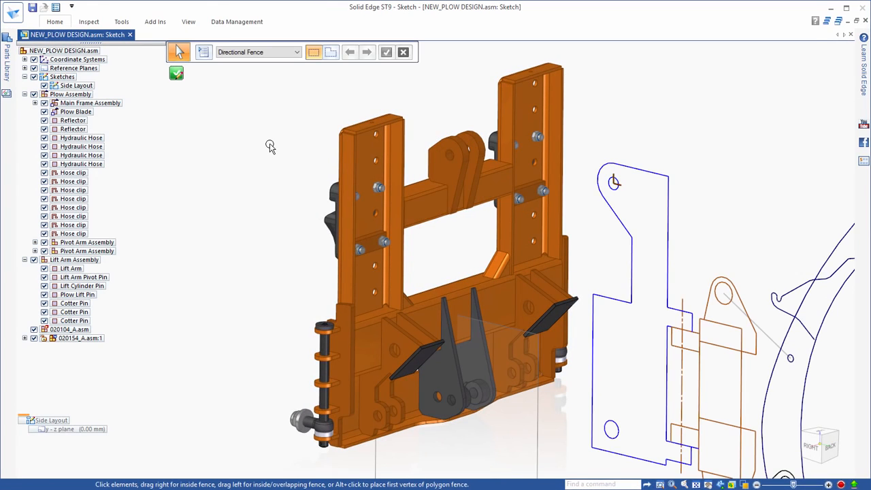
Project the hole edge of the orange frame's upper lug into the Side Layout sketch
{"action": "key", "text": "ctrl+h"}
{"action": "scroll", "coordinate": [276, 164], "scroll_direction": "up", "scroll_amount": 5}
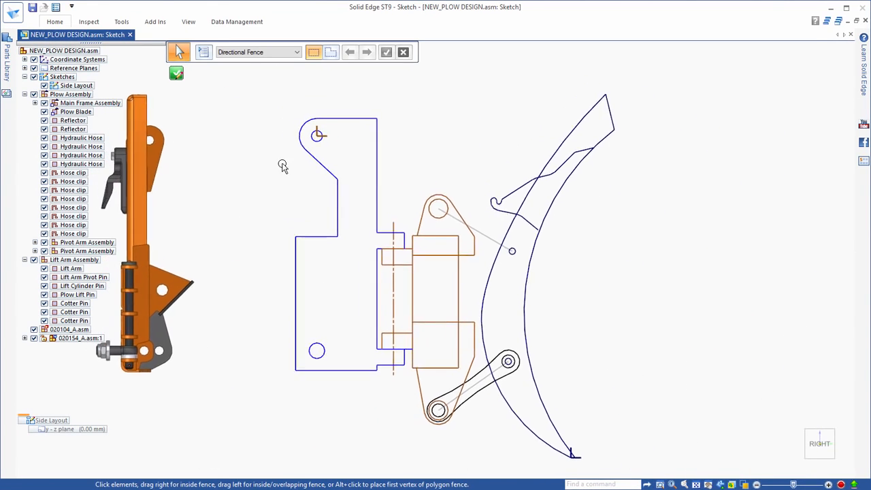
{"action": "right_click", "coordinate": [386, 189]}
{"action": "left_click", "coordinate": [430, 185]}
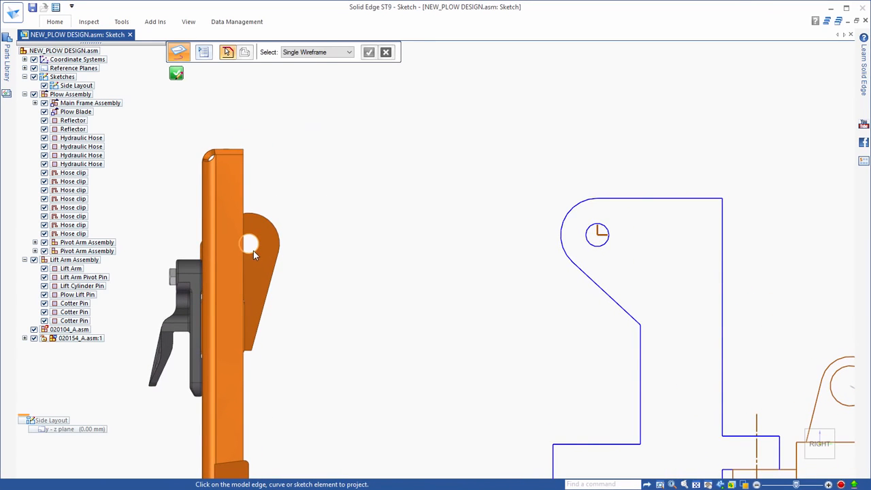
Draw concentric 80 mm and 40 mm diameter circles at the frame lug hole, the blue outline's upper hole and a point between and below them
{"action": "right_click", "coordinate": [354, 184]}
{"action": "left_click", "coordinate": [368, 159]}
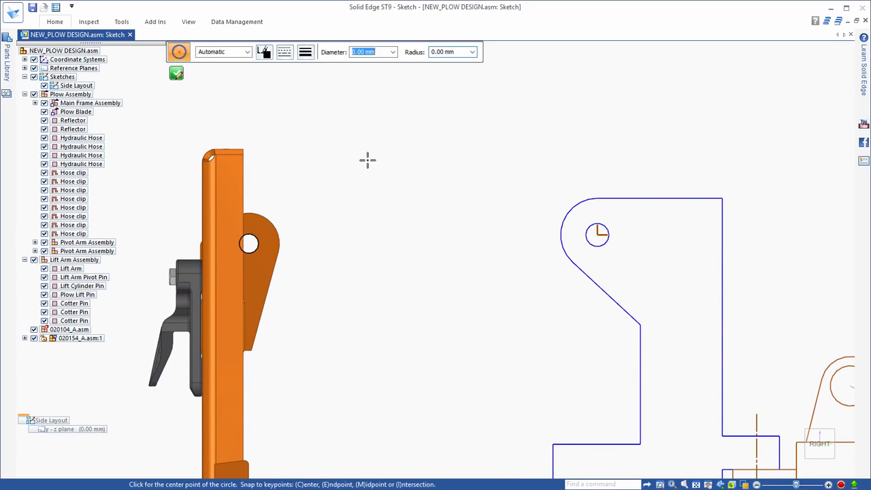
{"action": "type", "text": "80"}
{"action": "key", "text": "Return"}
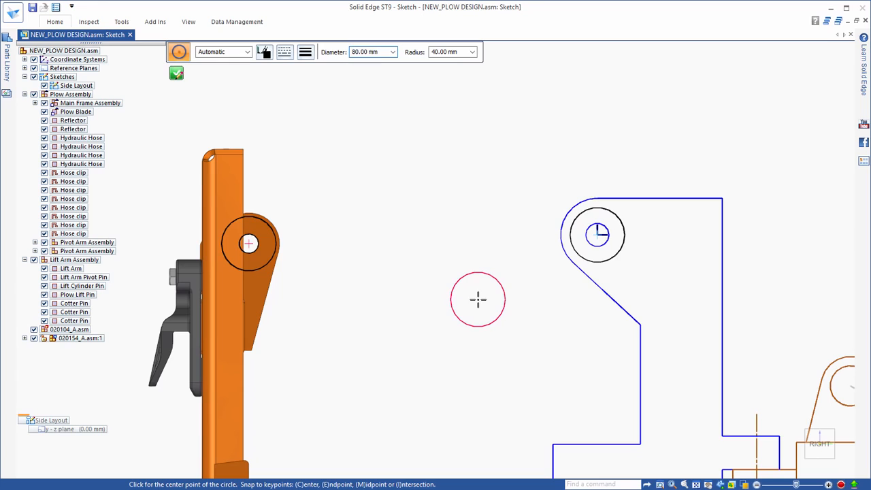
{"action": "left_click", "coordinate": [477, 299]}
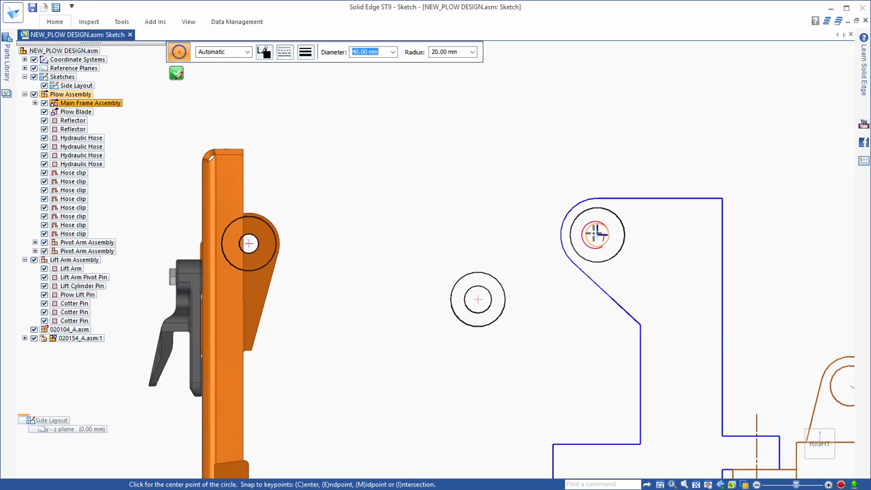
{"action": "left_click", "coordinate": [248, 243]}
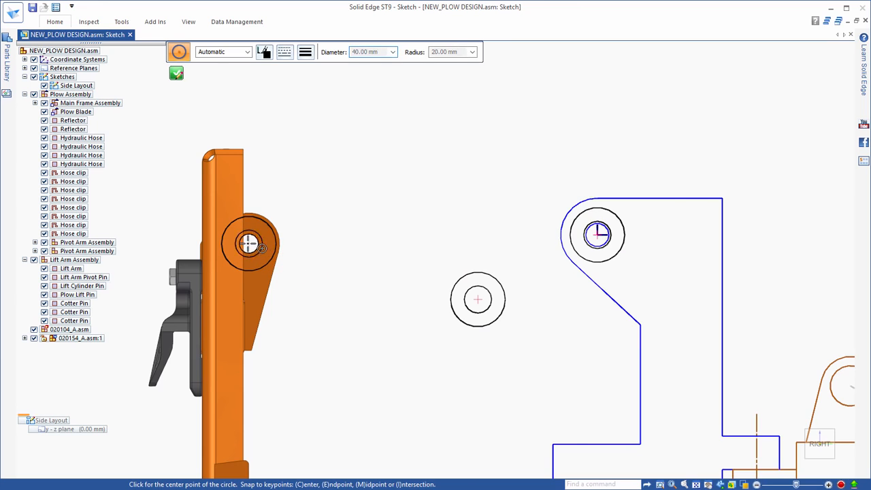
{"action": "key", "text": "Escape"}
Draw the lift arm's upper and lower edge lines joining the two end 80 mm circles
{"action": "right_click_drag", "start_coordinate": [386, 152], "coordinate": [439, 157]}
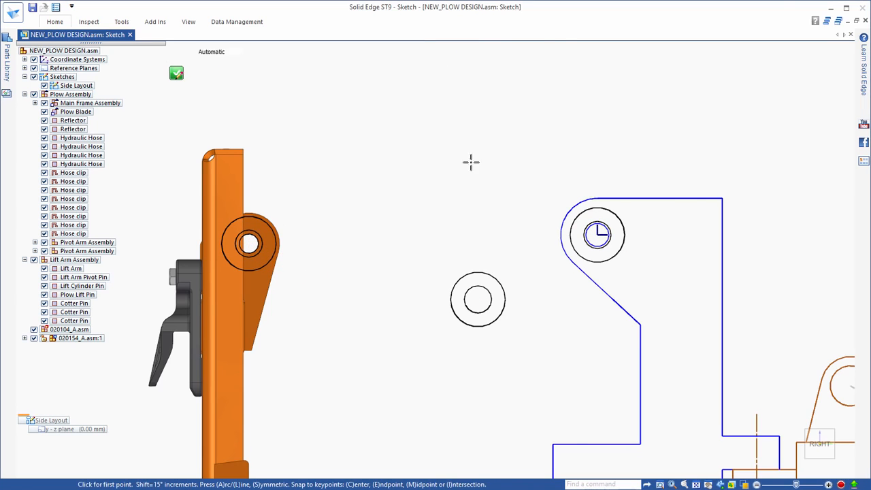
{"action": "left_click", "coordinate": [596, 206]}
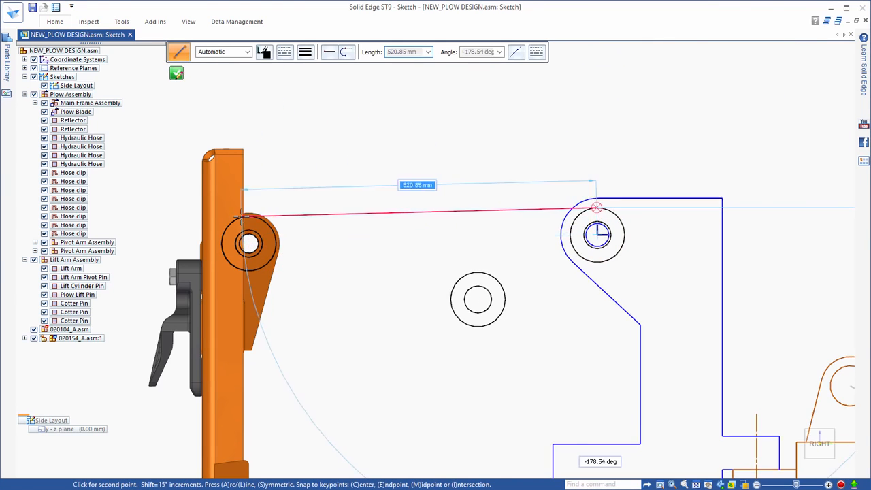
{"action": "left_click", "coordinate": [214, 217]}
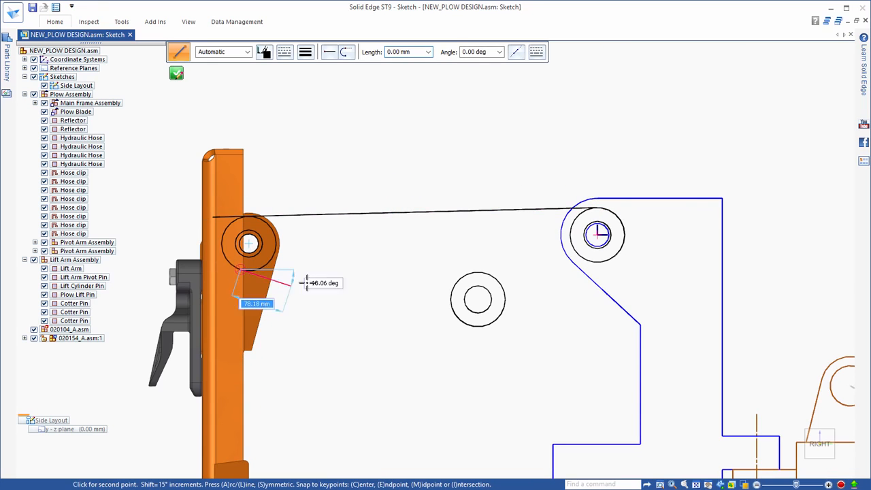
{"action": "left_click", "coordinate": [633, 262]}
Draw two side lines from the middle 80 mm circle up past the lift arm's lower edge
{"action": "left_click", "coordinate": [451, 308]}
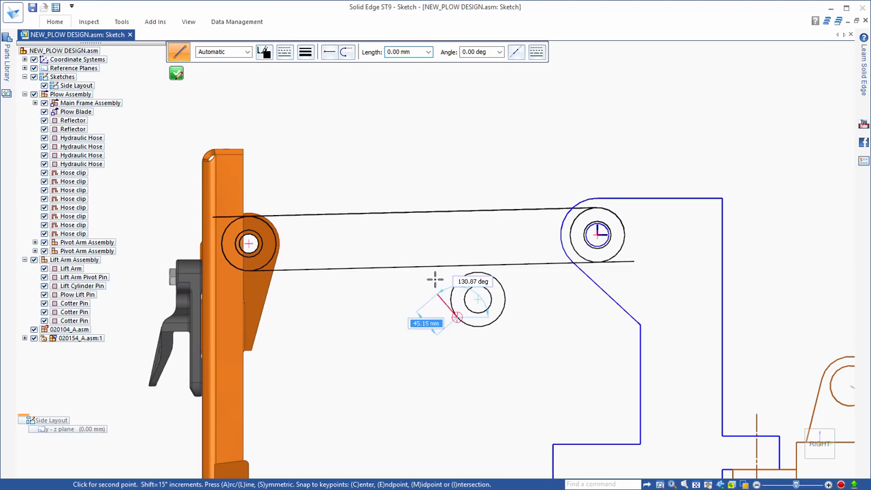
{"action": "left_click", "coordinate": [430, 243]}
{"action": "left_click", "coordinate": [498, 318]}
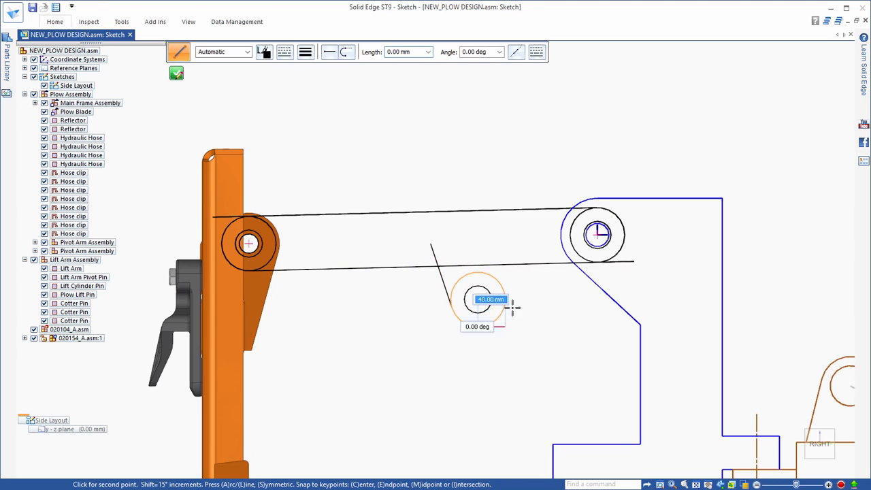
{"action": "left_click", "coordinate": [509, 243]}
{"action": "key", "text": "Escape"}
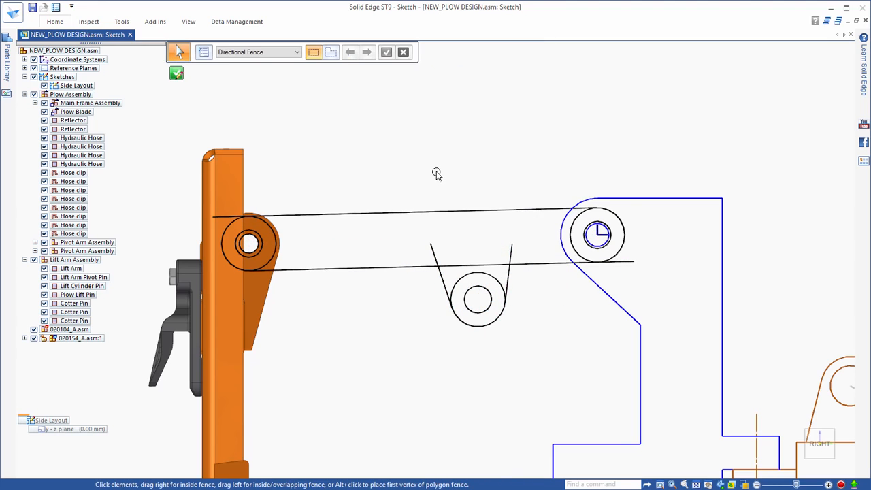
Trim the overhanging lines and inner arcs to leave a clean lift arm outline with its lower lug
{"action": "right_click", "coordinate": [437, 173]}
{"action": "left_click", "coordinate": [461, 197]}
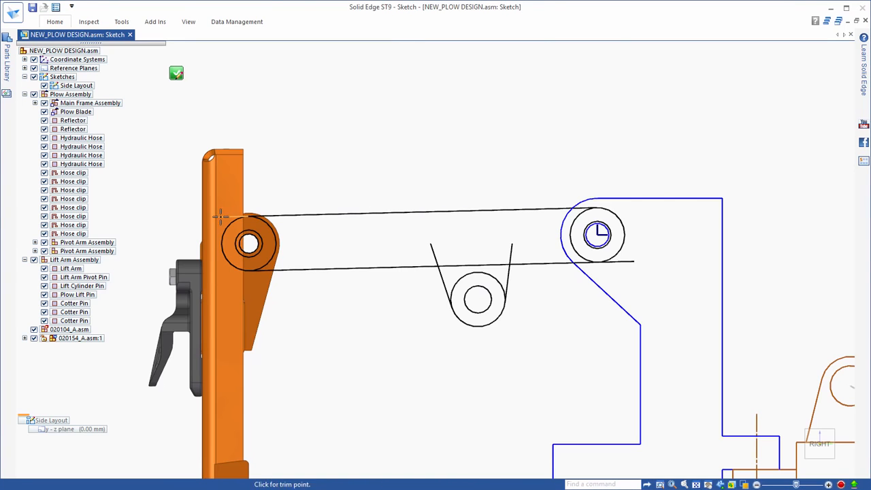
{"action": "left_click", "coordinate": [272, 228]}
{"action": "left_click", "coordinate": [620, 261]}
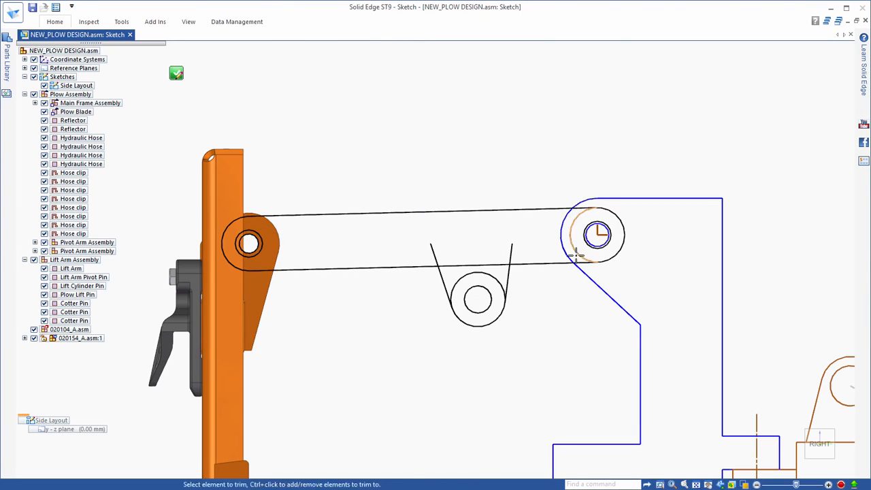
{"action": "left_click", "coordinate": [573, 250]}
{"action": "left_click_drag", "start_coordinate": [405, 254], "coordinate": [396, 256]}
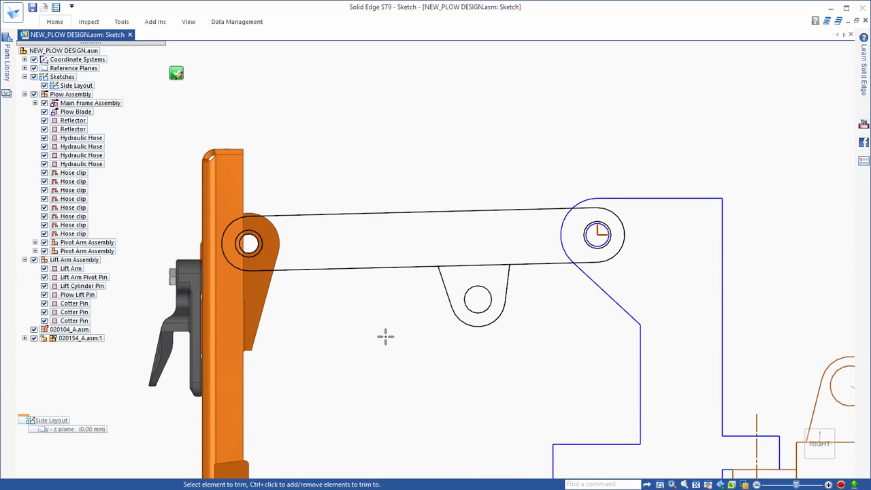
{"action": "key", "text": "Escape"}
Define the Lift Arm virtual component from its outline and hole circles, with the origin at the frame lug hole and X axis toward the opposite hole
{"action": "right_click", "coordinate": [70, 269]}
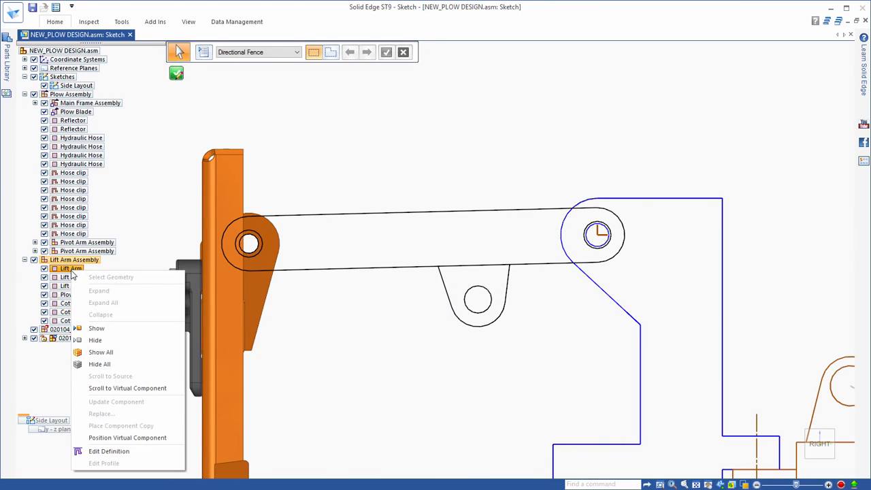
{"action": "left_click", "coordinate": [112, 451]}
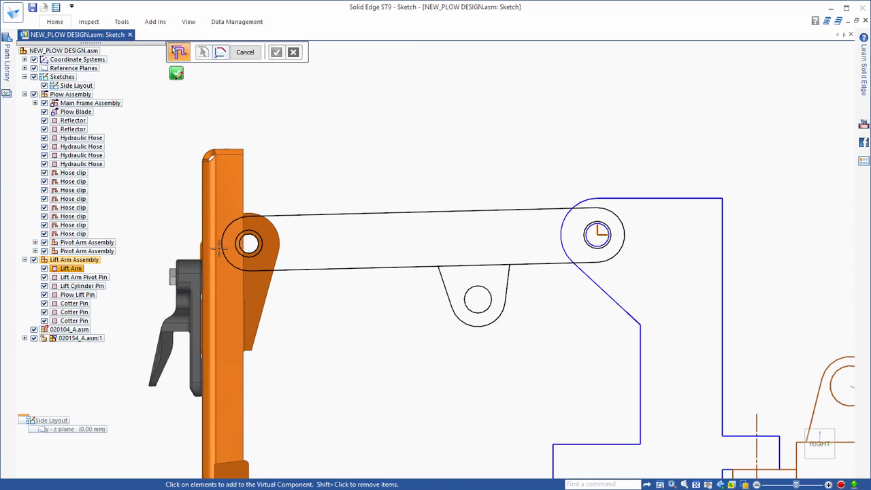
{"action": "left_click", "coordinate": [226, 230]}
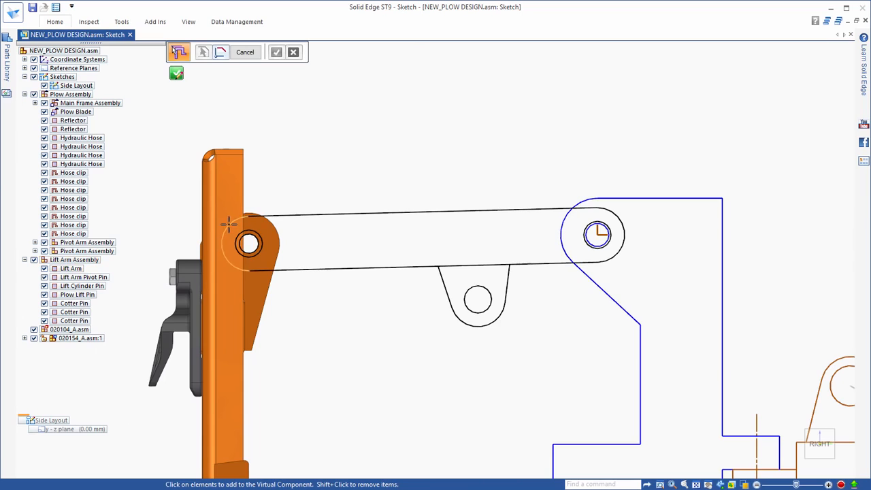
{"action": "left_click", "coordinate": [281, 268]}
{"action": "left_click_drag", "start_coordinate": [457, 269], "coordinate": [658, 365]}
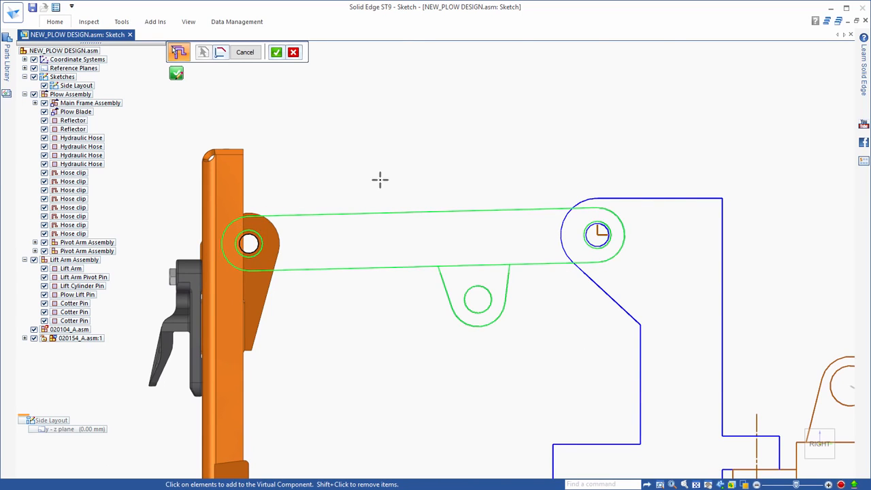
{"action": "right_click", "coordinate": [379, 179]}
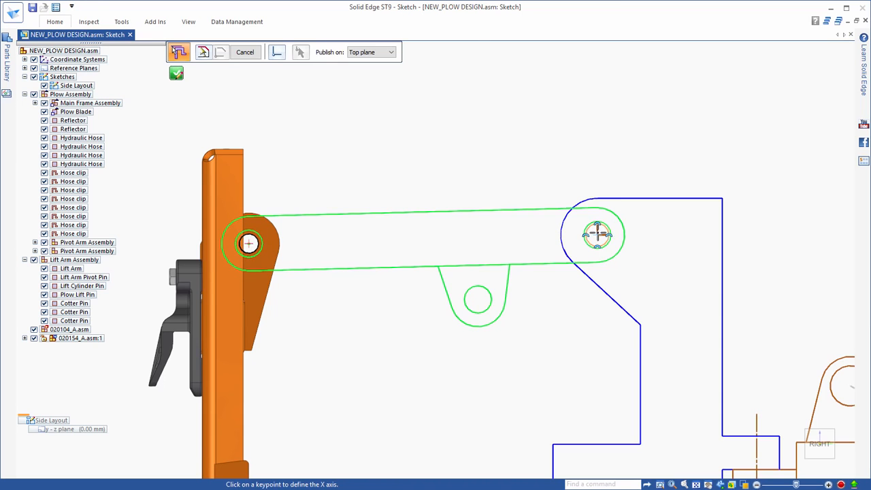
{"action": "left_click", "coordinate": [597, 234]}
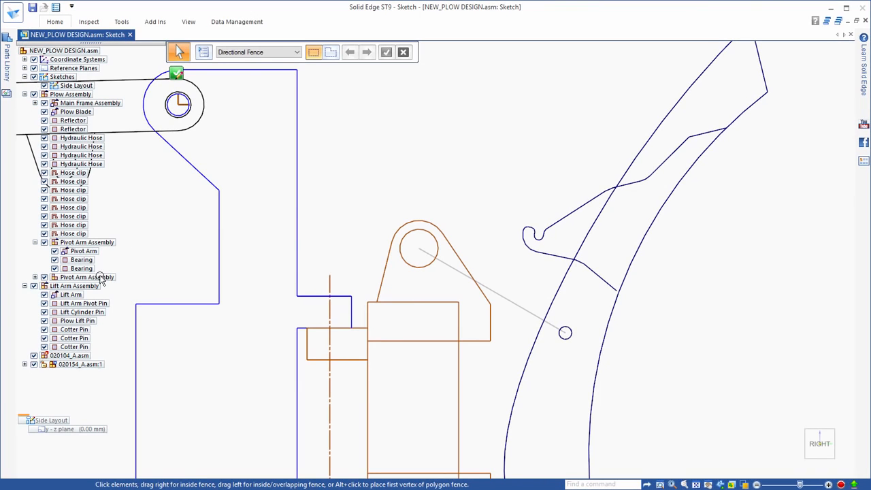
Place the second Pivot Arm Assembly in the Side Layout sketch above the brown pivot bracket
{"action": "left_click", "coordinate": [101, 278]}
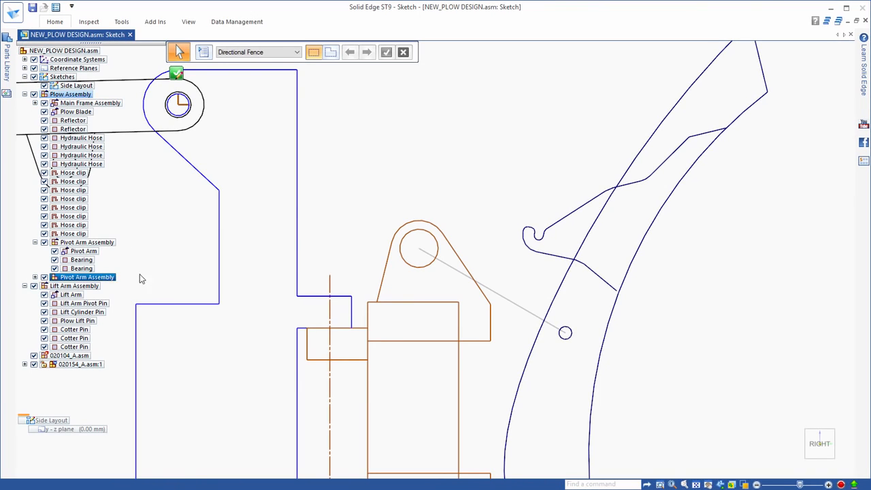
{"action": "left_click_drag", "start_coordinate": [436, 129], "coordinate": [435, 121]}
{"action": "left_click", "coordinate": [436, 122]}
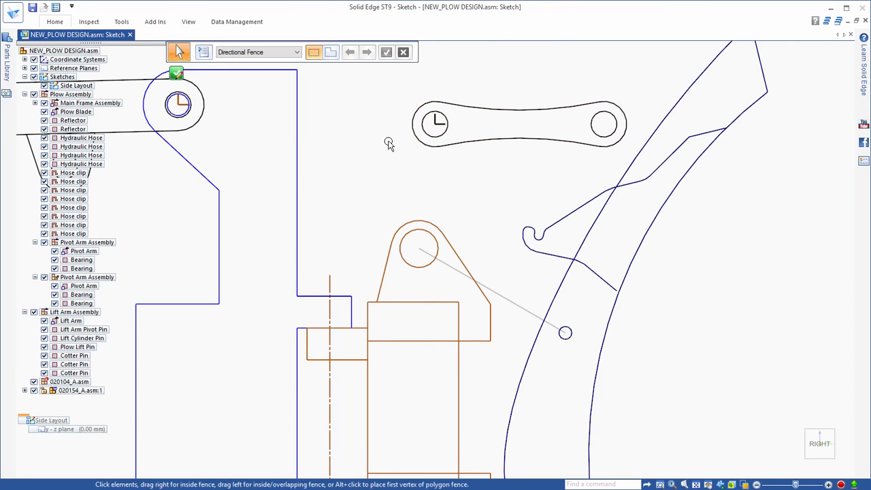
Connect the loose pivot arm's origin hole to the brown bracket's hole and its other hole to the small circle on the plow blade
{"action": "right_click", "coordinate": [389, 139]}
{"action": "left_click", "coordinate": [387, 114]}
{"action": "left_click", "coordinate": [435, 123]}
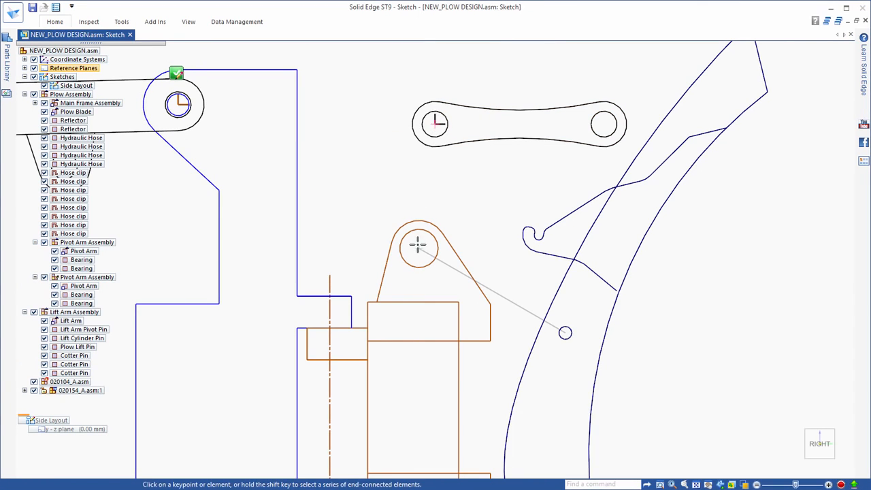
{"action": "left_click", "coordinate": [418, 247]}
{"action": "left_click", "coordinate": [589, 248]}
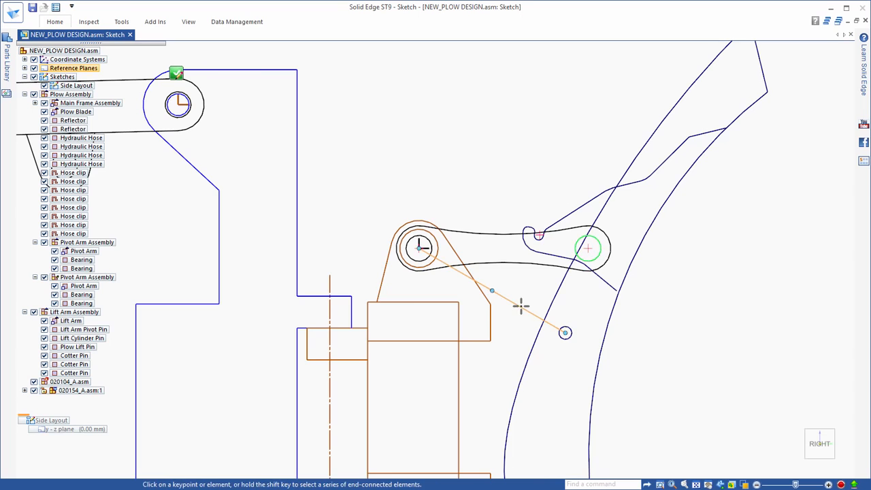
{"action": "left_click", "coordinate": [564, 332]}
{"action": "key", "text": "Escape"}
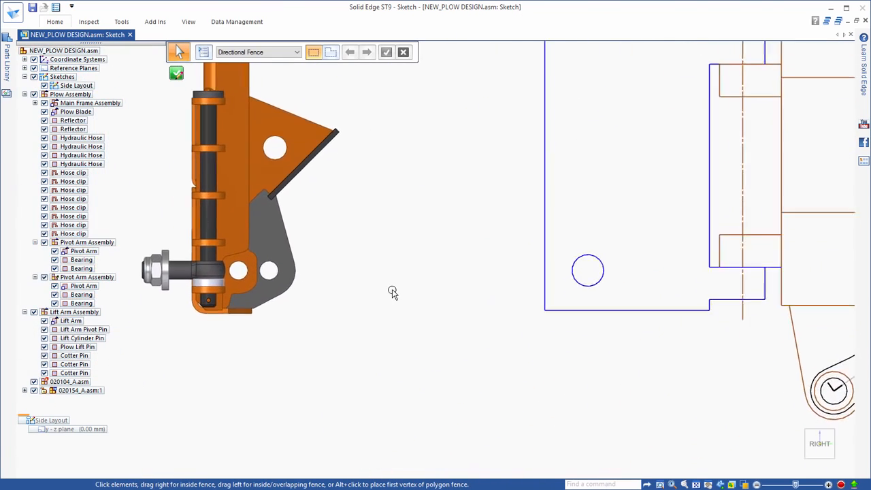
Place component 020104_A in the Side Layout sketch between the mounting frame and plow frame, using its Front component sketch
{"action": "left_click", "coordinate": [78, 382]}
{"action": "left_click_drag", "start_coordinate": [398, 234], "coordinate": [437, 195]}
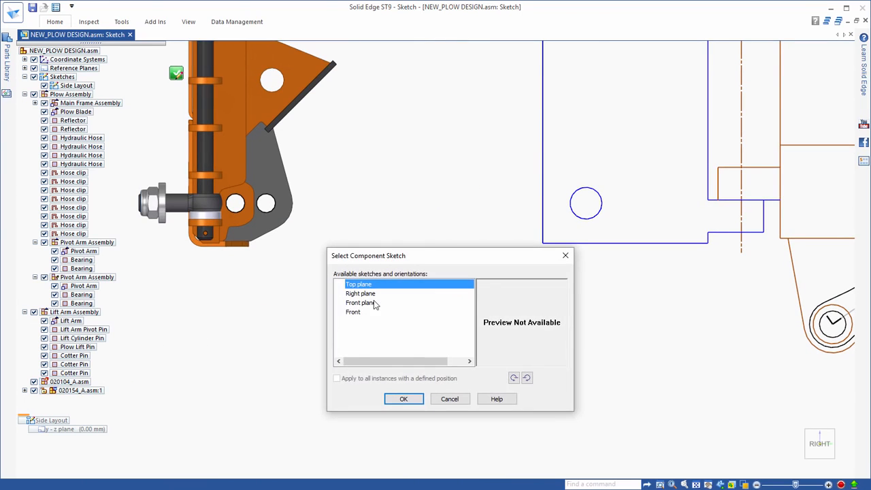
{"action": "left_click", "coordinate": [354, 311]}
{"action": "left_click", "coordinate": [514, 378]}
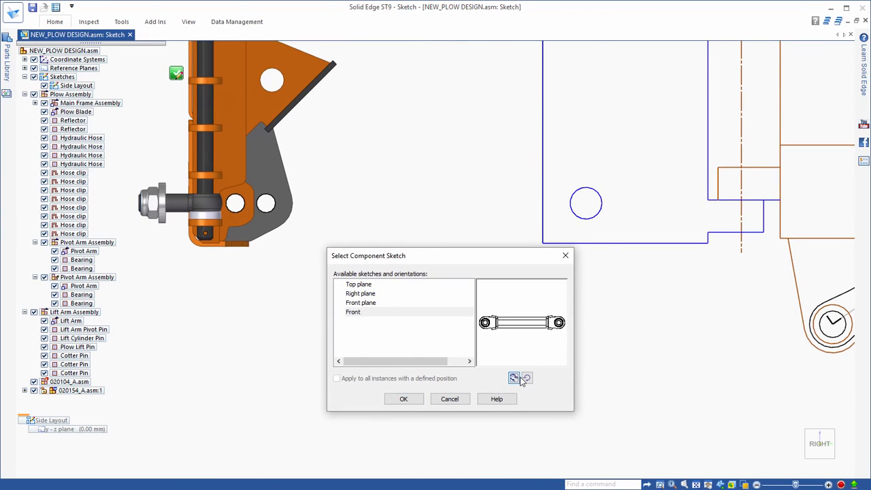
{"action": "left_click", "coordinate": [525, 378]}
{"action": "left_click", "coordinate": [404, 400]}
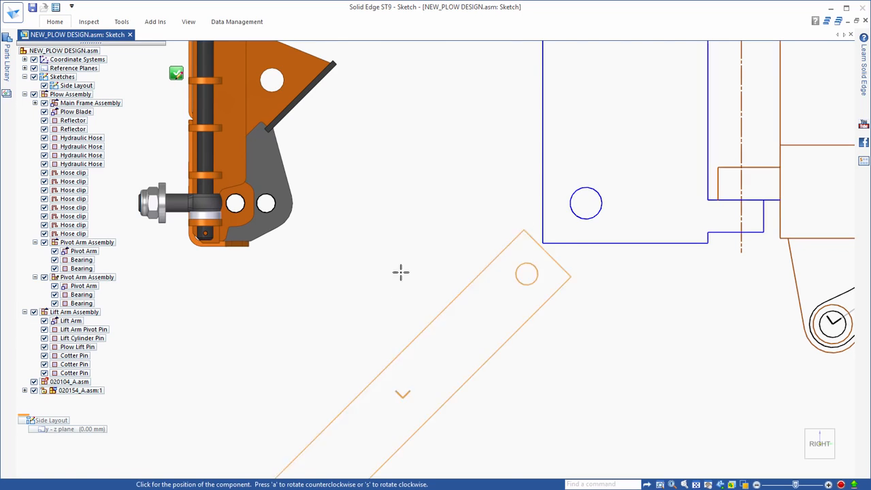
{"action": "left_click", "coordinate": [389, 201]}
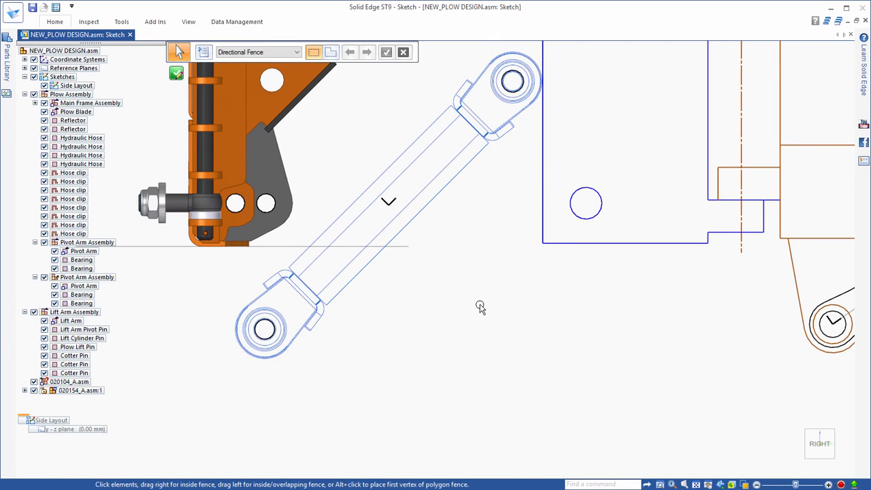
Connect the 020104_A component's end holes to the plow frame's lower hole and the truck mounting frame's lower inner hole
{"action": "right_click_drag", "start_coordinate": [479, 304], "coordinate": [483, 273]}
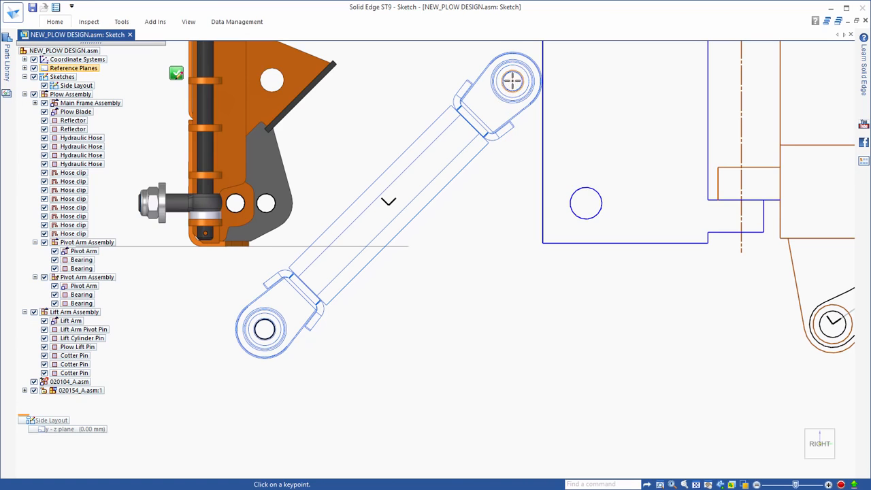
{"action": "left_click", "coordinate": [585, 201]}
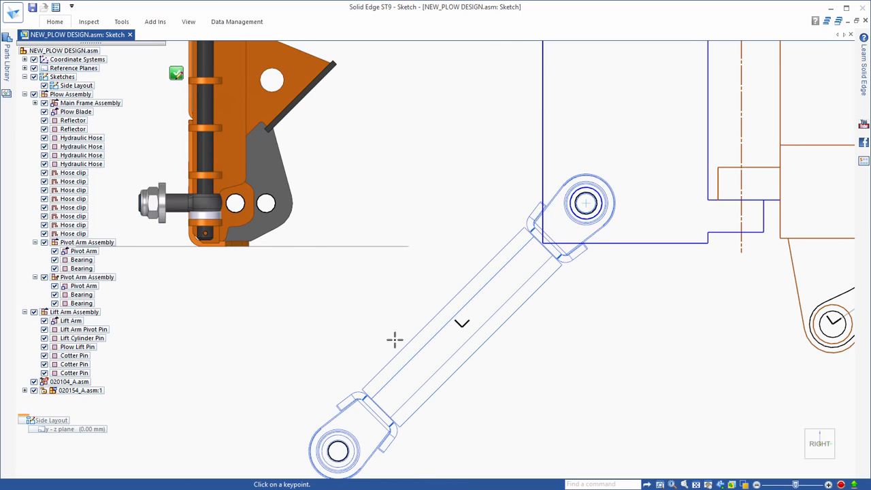
{"action": "left_click", "coordinate": [338, 449]}
{"action": "left_click", "coordinate": [235, 202]}
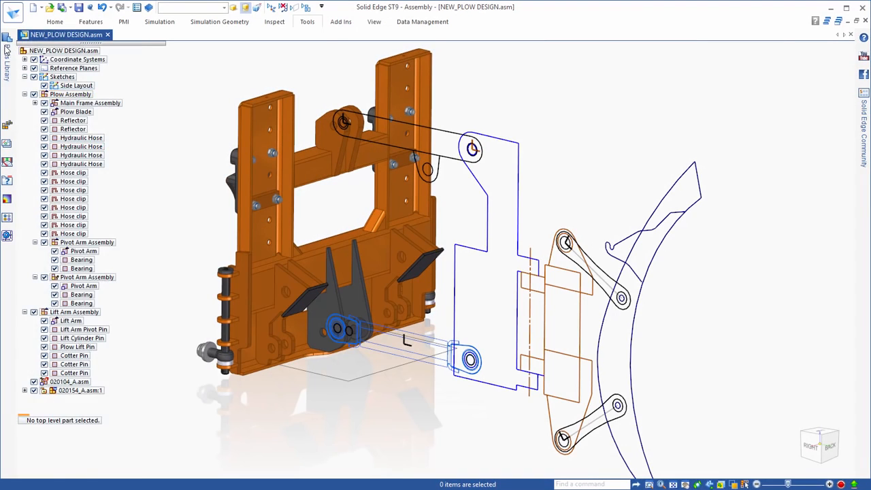
Insert 020116_A from the Working parts folder and align and mate its base end to the mounting frame's lower lug with 0.00 mm offset
{"action": "left_click", "coordinate": [6, 56]}
{"action": "left_click", "coordinate": [36, 115]}
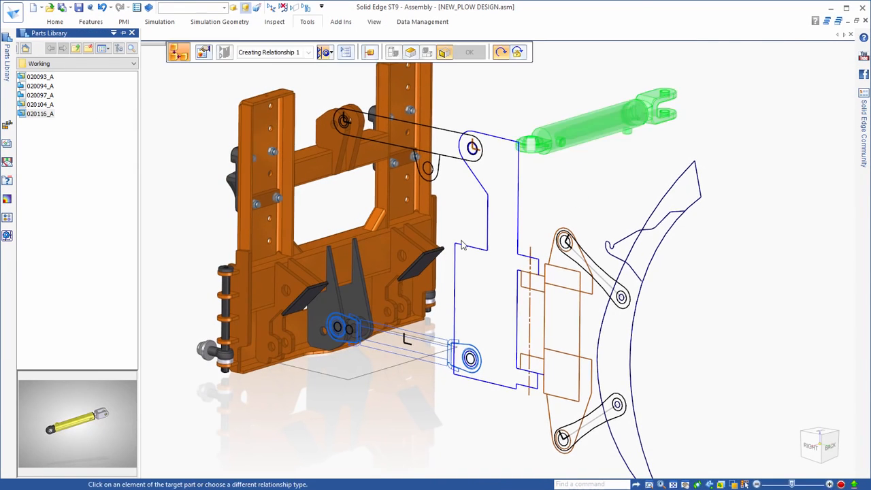
{"action": "middle_click_drag", "start_coordinate": [577, 199], "coordinate": [485, 284]}
{"action": "scroll", "coordinate": [479, 284], "scroll_direction": "up", "scroll_amount": 3}
{"action": "scroll", "coordinate": [424, 224], "scroll_direction": "up", "scroll_amount": 5}
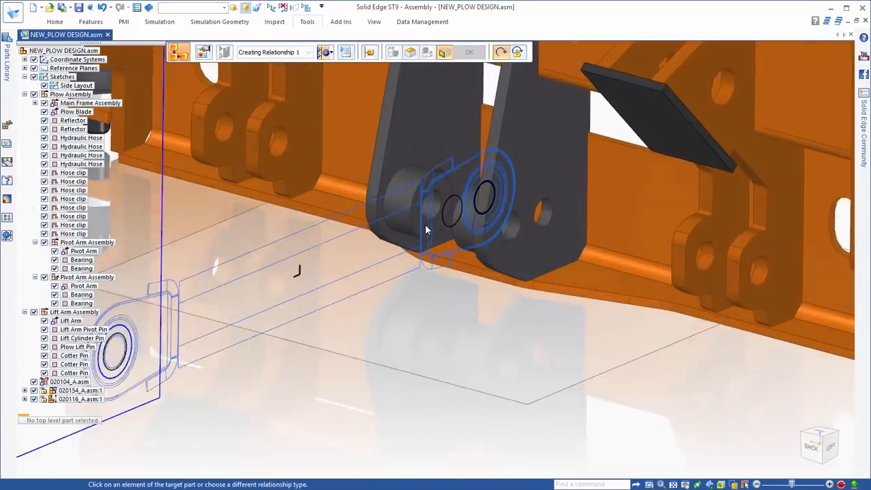
{"action": "left_click", "coordinate": [405, 176]}
{"action": "left_click", "coordinate": [405, 175]}
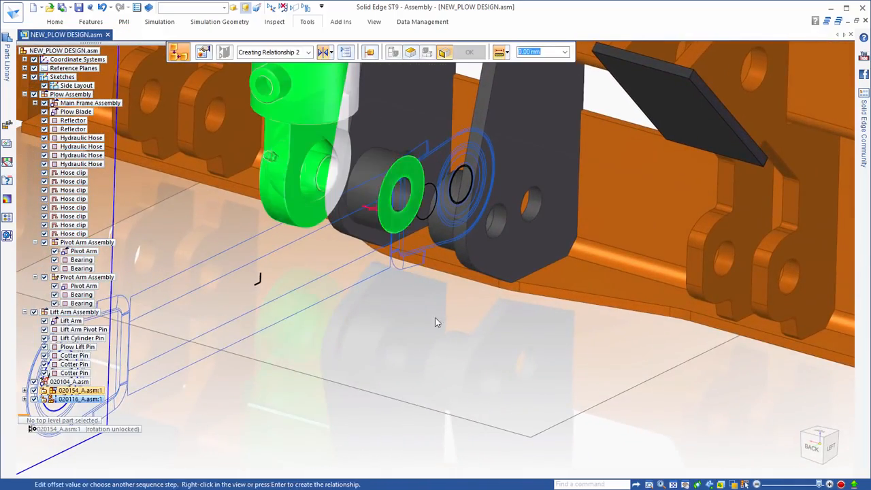
{"action": "scroll", "coordinate": [432, 361], "scroll_direction": "up", "scroll_amount": 3}
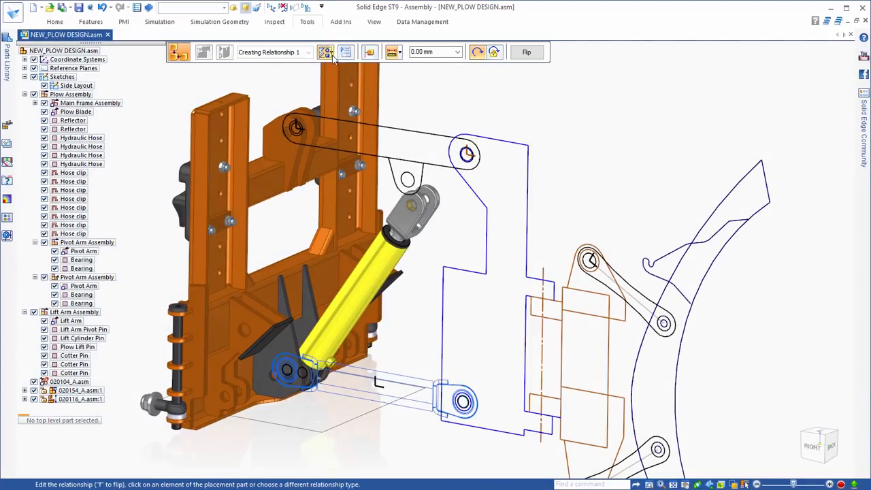
Axially align the hydraulic cylinder's clevis hole with the lift arm's lower lug circle in the Side Layout sketch
{"action": "left_click", "coordinate": [328, 52]}
{"action": "left_click", "coordinate": [344, 117]}
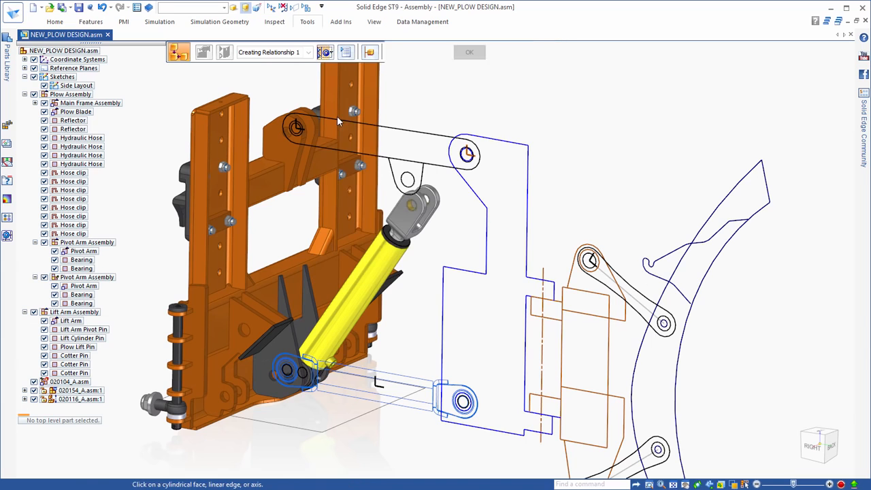
{"action": "left_click", "coordinate": [410, 213]}
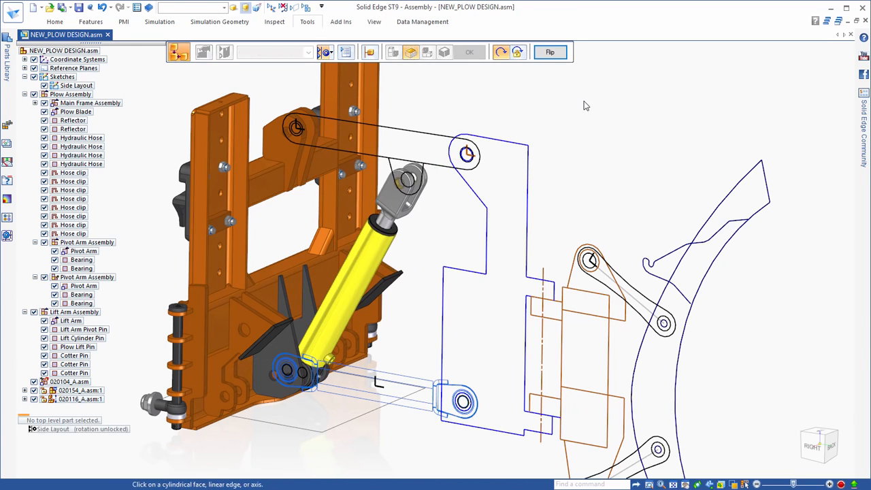
{"action": "scroll", "coordinate": [570, 121], "scroll_direction": "down", "scroll_amount": 4}
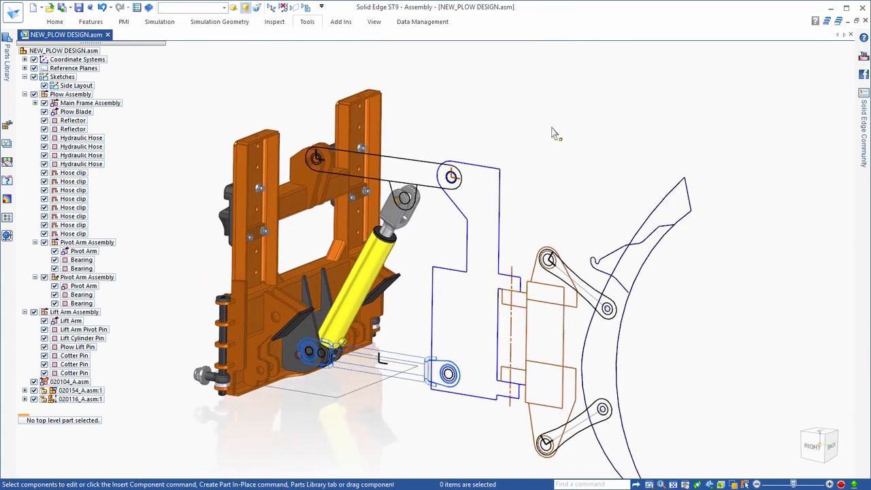
Edit the Side Layout sketch definition and raise the plow frame outline to test the linked mechanism's motion, then cancel the edit
{"action": "left_click", "coordinate": [481, 198]}
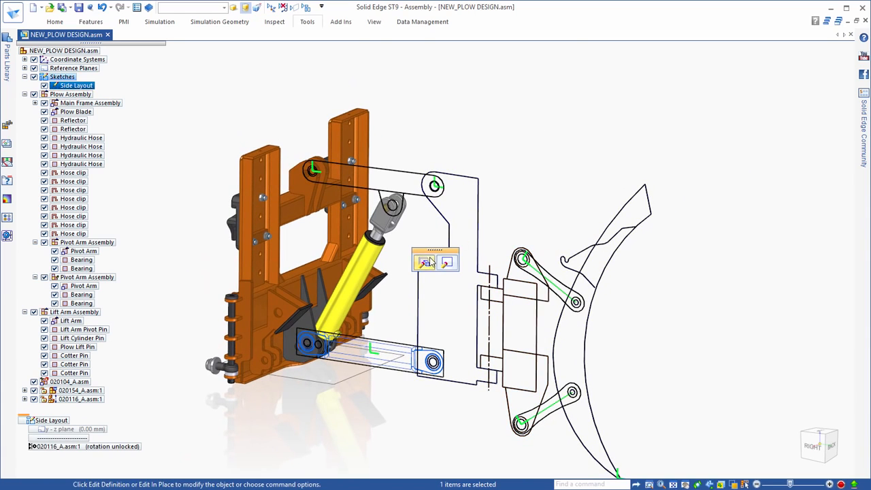
{"action": "left_click", "coordinate": [426, 262]}
{"action": "left_click", "coordinate": [478, 192]}
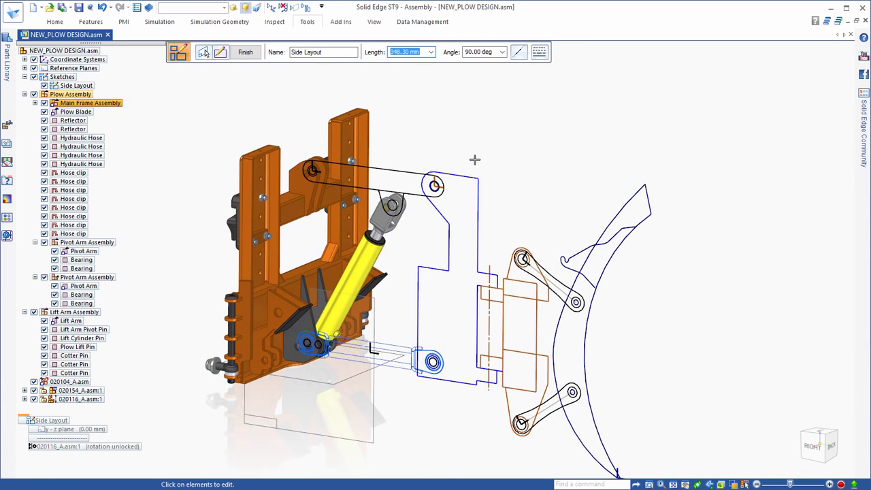
{"action": "left_click_drag", "start_coordinate": [475, 160], "coordinate": [458, 116]}
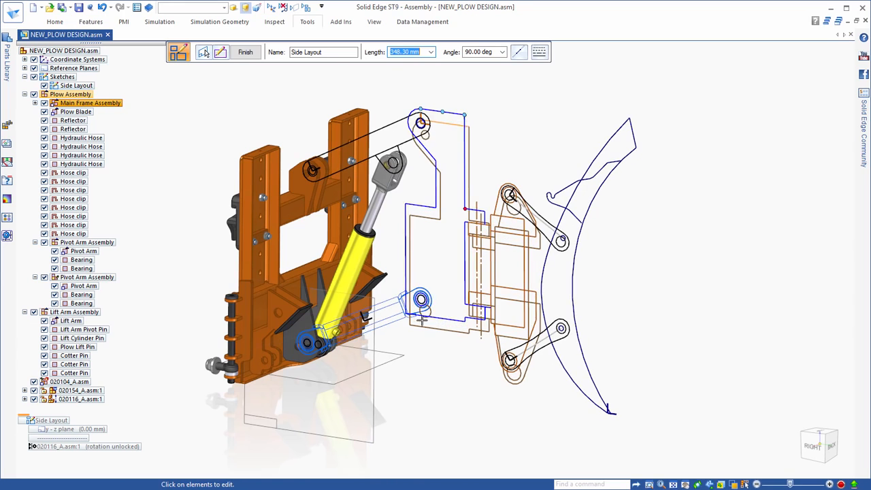
{"action": "key", "text": "Escape"}
{"action": "key", "text": "Escape"}
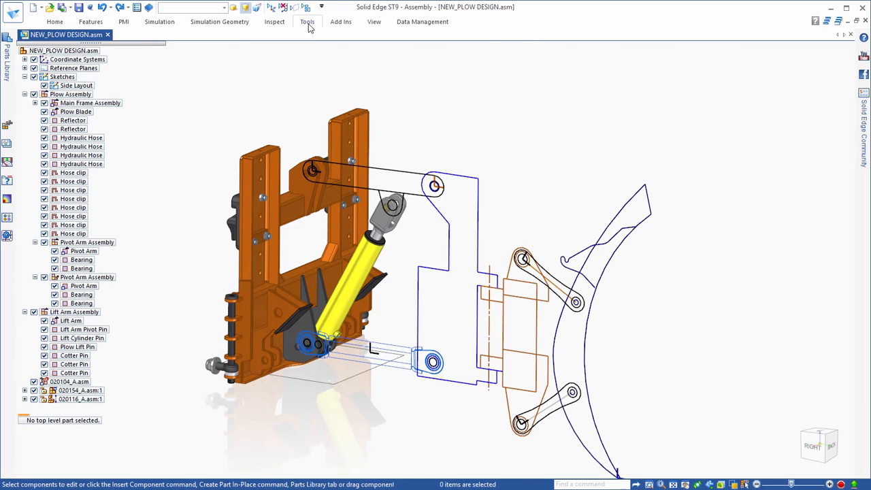
Publish the virtual components, setting the document location to the Publish folder under C:\Conceptual Mechanisms
{"action": "left_click", "coordinate": [308, 24]}
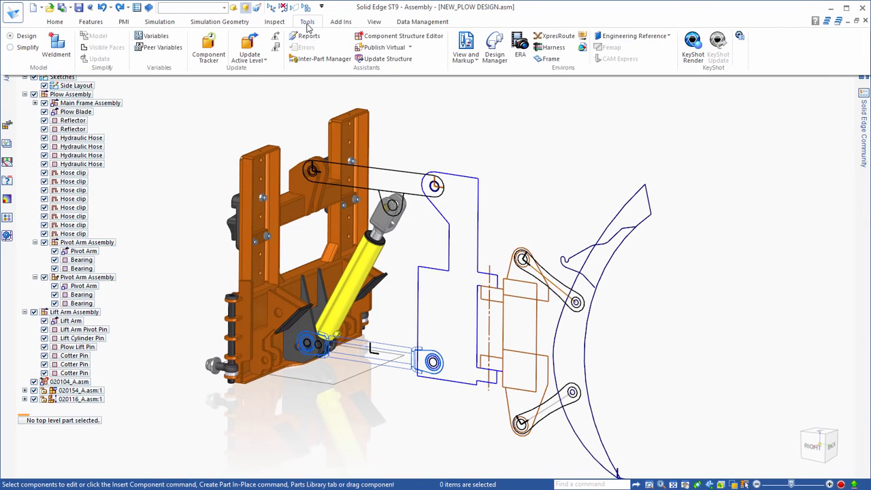
{"action": "left_click", "coordinate": [372, 54]}
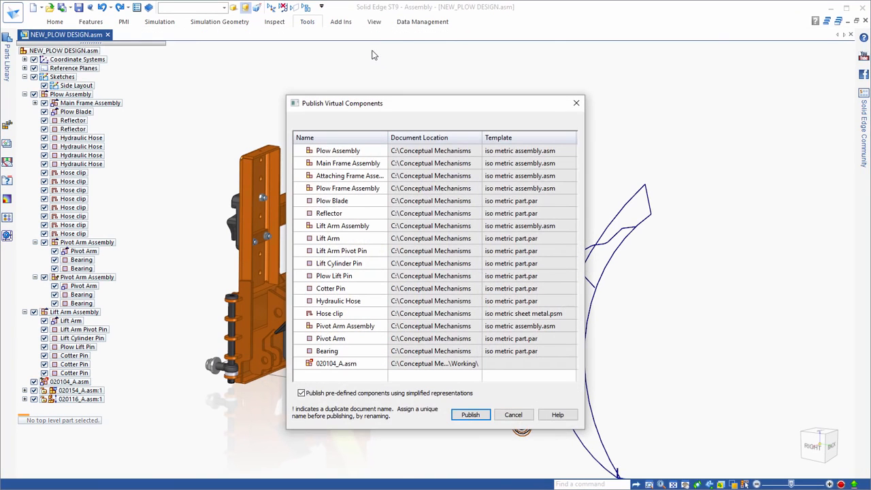
{"action": "left_click", "coordinate": [403, 138]}
{"action": "right_click", "coordinate": [404, 138]}
{"action": "left_click", "coordinate": [433, 217]}
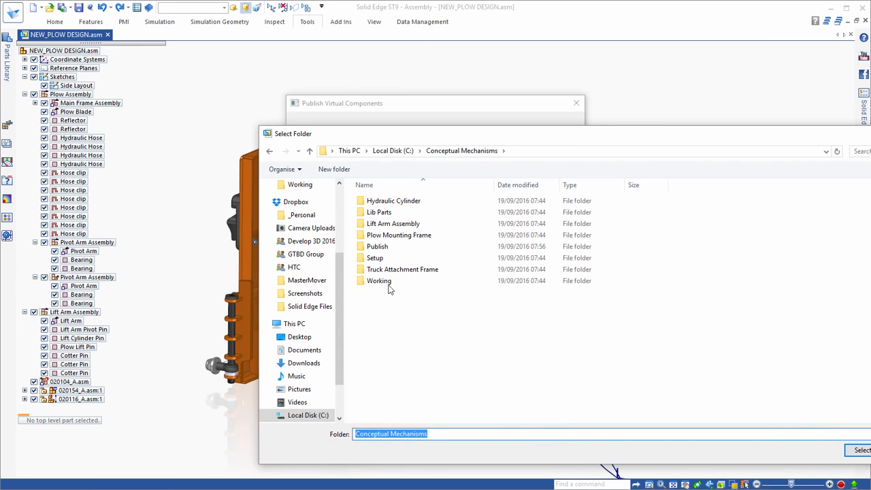
{"action": "left_click", "coordinate": [379, 248]}
{"action": "left_click", "coordinate": [859, 449]}
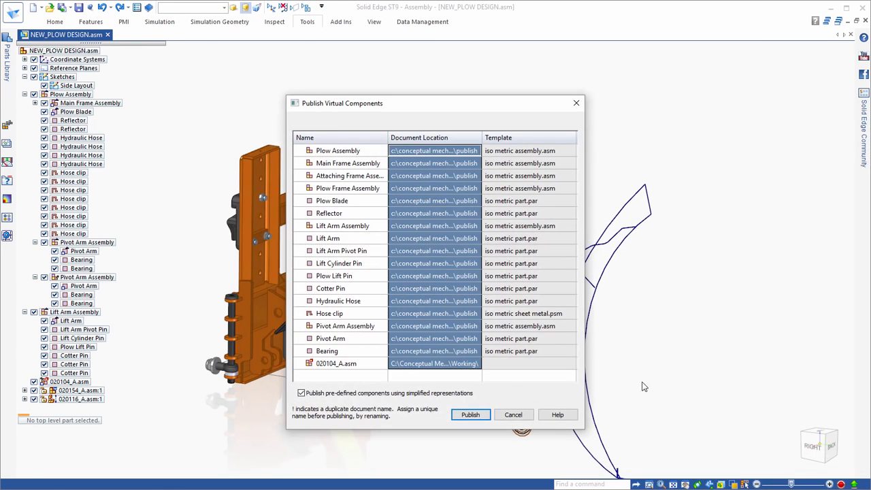
{"action": "left_click", "coordinate": [487, 416]}
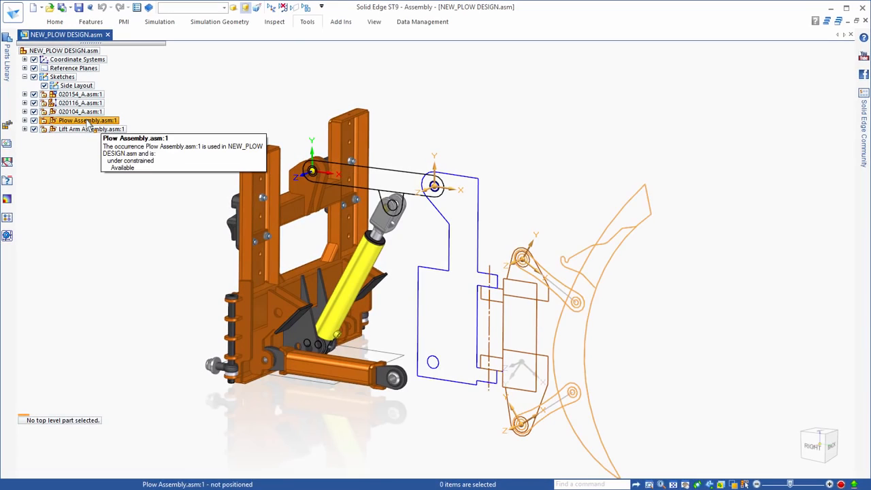
Replace Plow Assembly.asm with the existing 020093_A assembly from the Working folder
{"action": "right_click", "coordinate": [89, 123]}
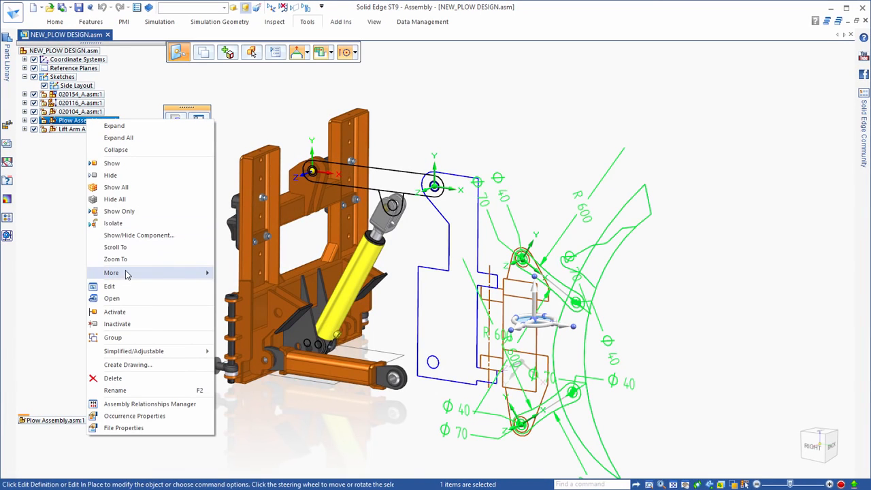
{"action": "mouse_move", "coordinate": [174, 274]}
{"action": "left_click", "coordinate": [249, 286]}
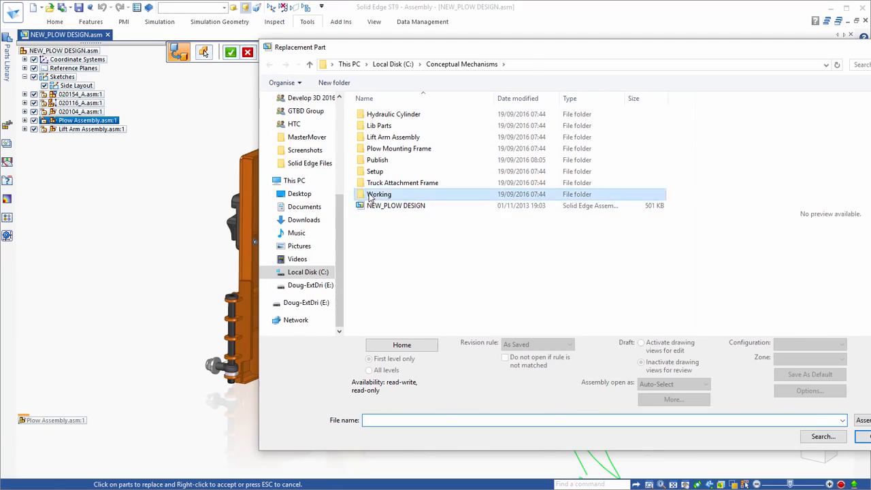
{"action": "double_click", "coordinate": [373, 194]}
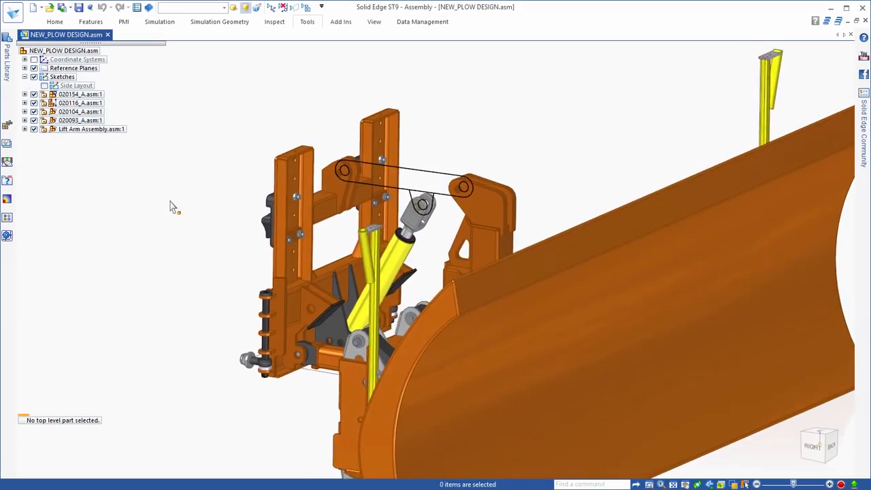
Open Lift Arm.par within the Lift Arm Assembly for in-place editing
{"action": "scroll", "coordinate": [227, 206], "scroll_direction": "up", "scroll_amount": 10}
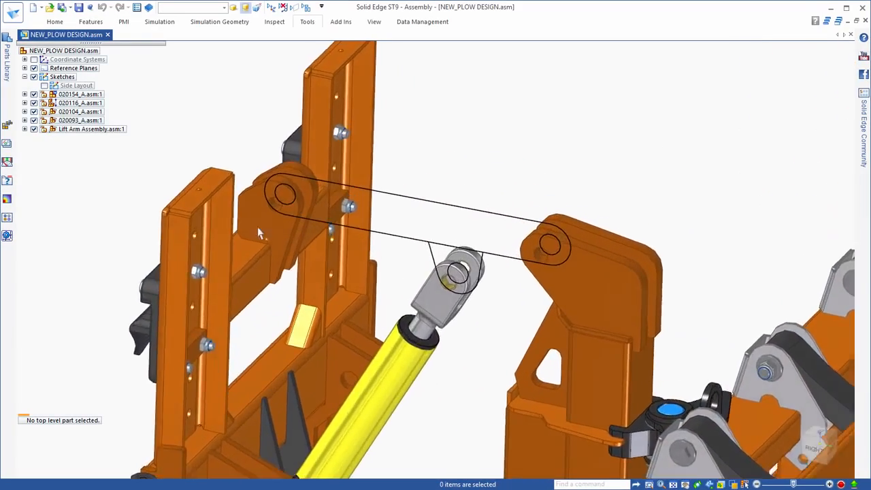
{"action": "scroll", "coordinate": [432, 197], "scroll_direction": "up", "scroll_amount": 2}
{"action": "left_click", "coordinate": [422, 215]}
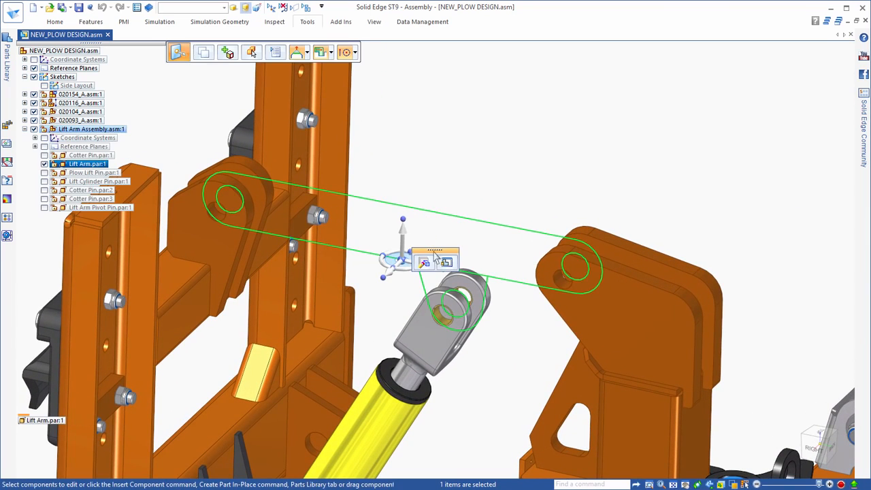
{"action": "key", "text": "Return"}
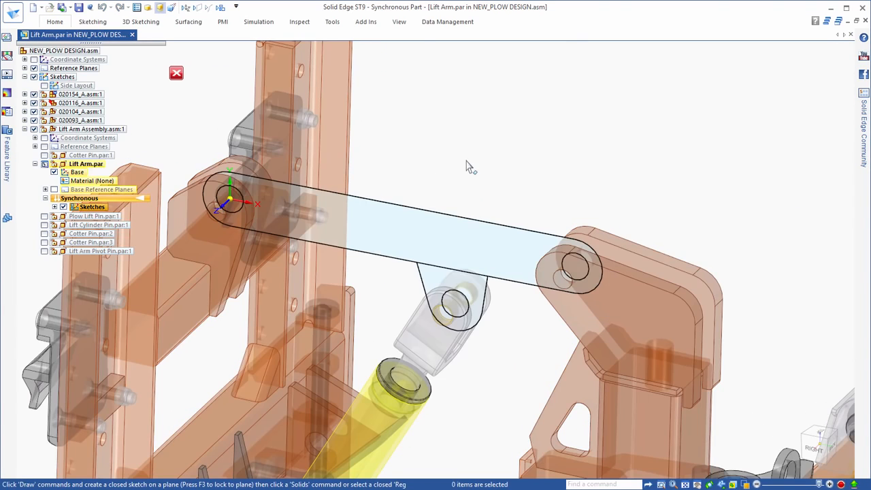
Extrude the lift arm's long main region symmetrically to a 40 mm thickness, leaving out the lower lug region
{"action": "left_click", "coordinate": [415, 243]}
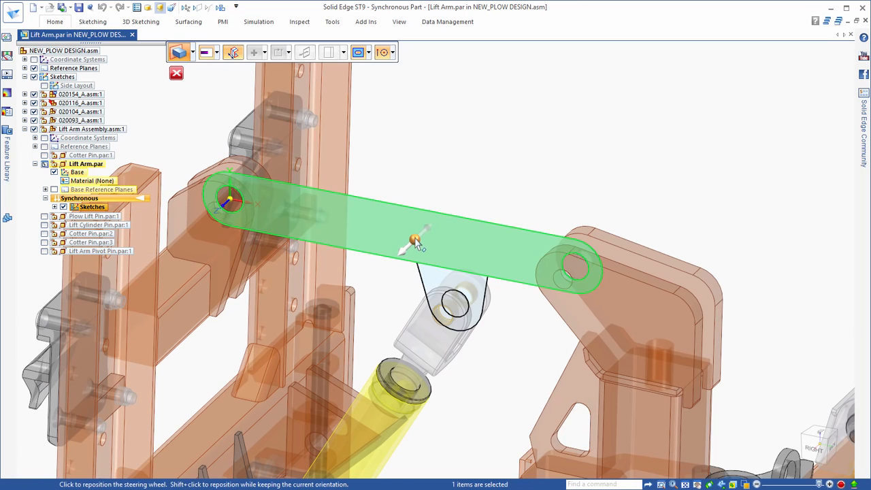
{"action": "left_click", "coordinate": [405, 252]}
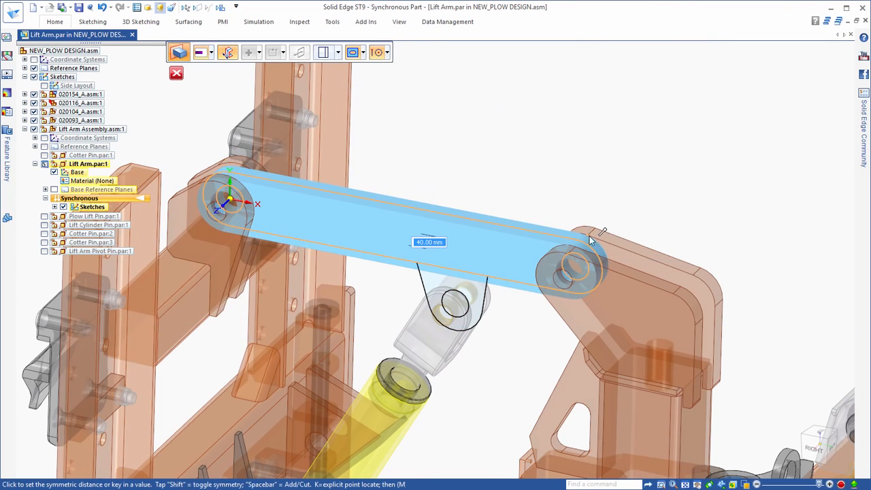
{"action": "left_click", "coordinate": [589, 236]}
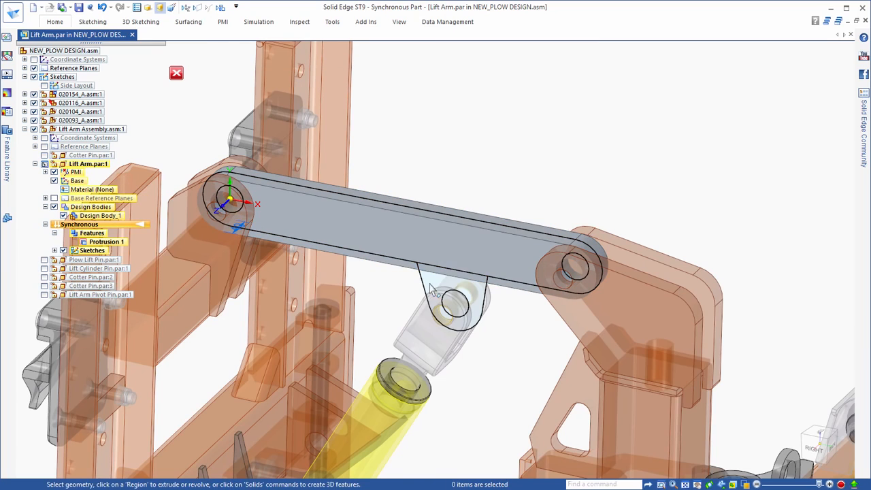
Extrude the lift arm's lower lug region symmetrically to a 32 mm thickness and return to the top-level assembly
{"action": "left_click", "coordinate": [430, 289]}
{"action": "left_click", "coordinate": [420, 285]}
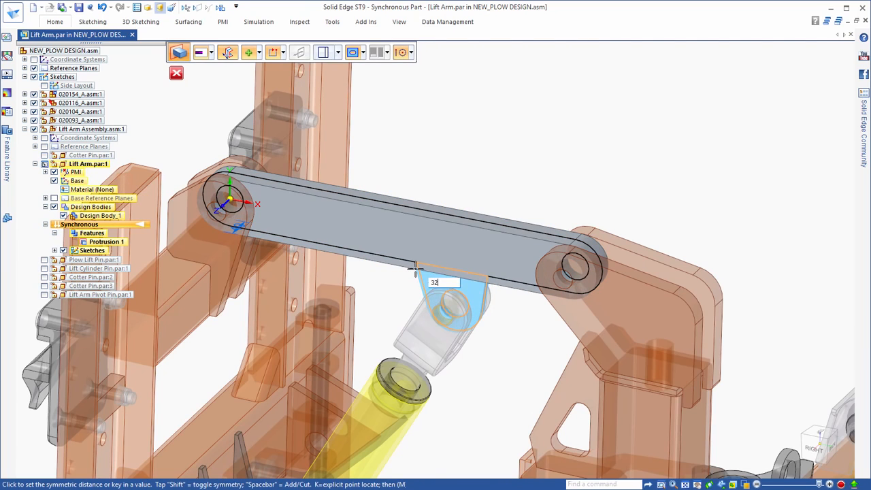
{"action": "key", "text": "Return"}
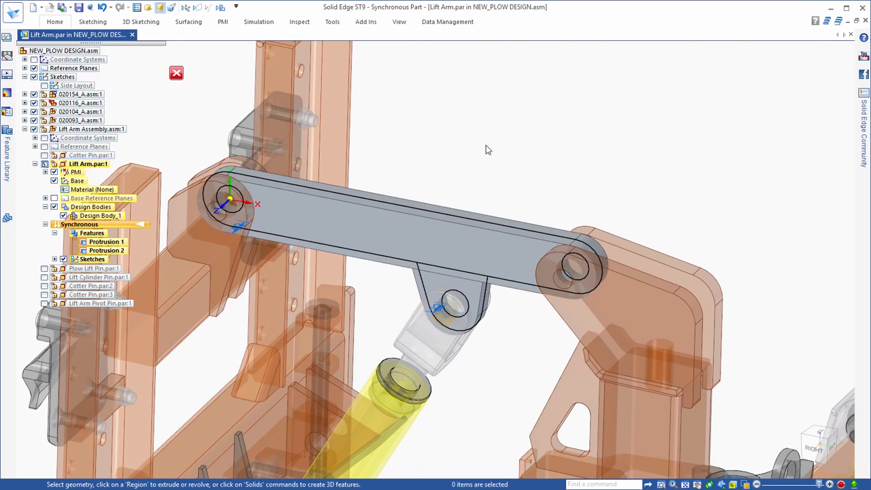
{"action": "left_click", "coordinate": [176, 73]}
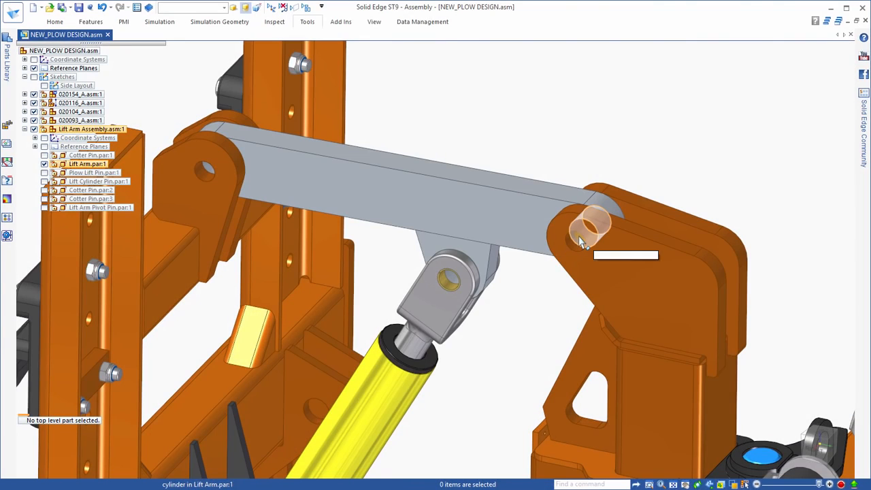
Move the lift arm's plow-end hole and the mating bracket's rounded end together along the arm's length, shortening the arm
{"action": "left_click", "coordinate": [579, 242]}
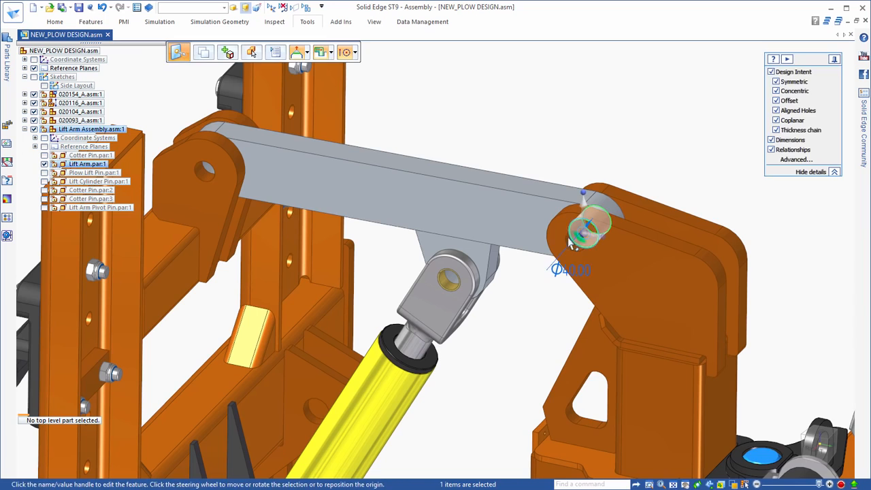
{"action": "left_click", "coordinate": [575, 232], "text": "ctrl"}
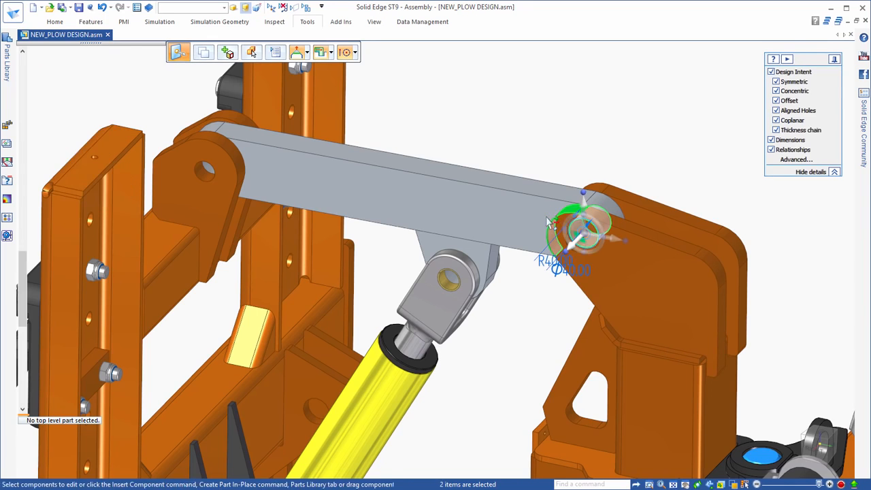
{"action": "left_click_drag", "start_coordinate": [585, 235], "coordinate": [531, 194]}
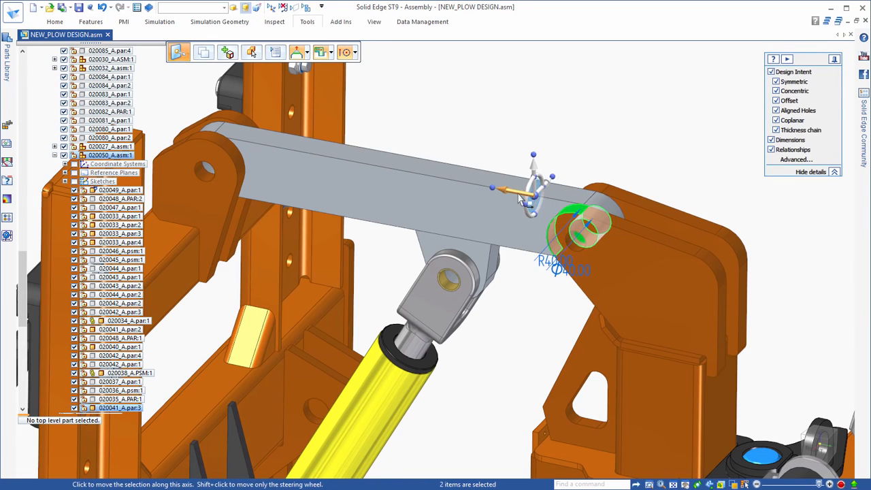
{"action": "left_click", "coordinate": [534, 202]}
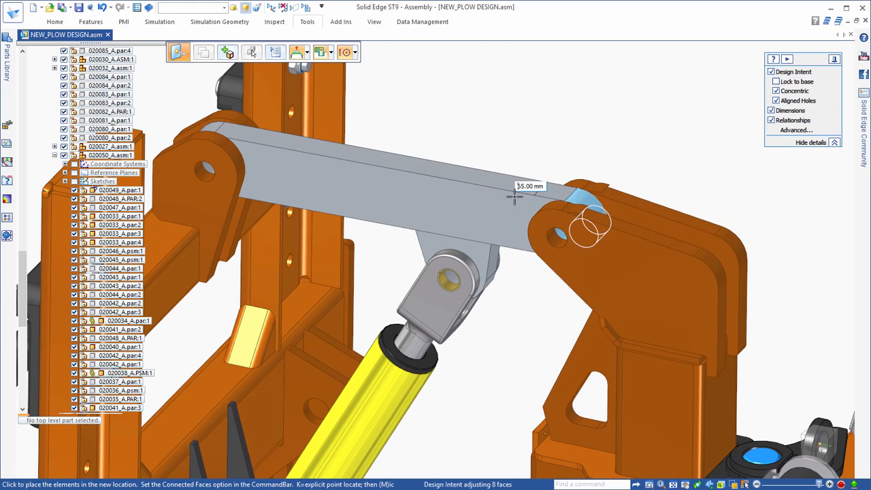
{"action": "left_click", "coordinate": [515, 196]}
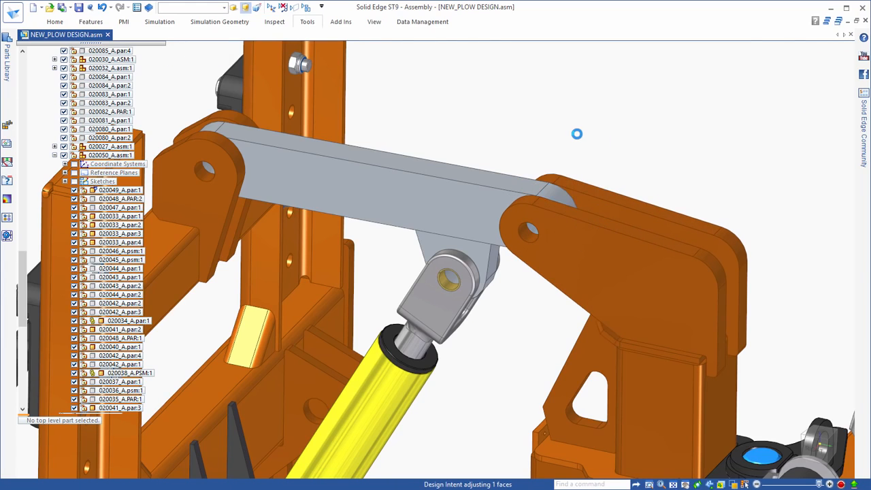
{"action": "key", "text": "Escape"}
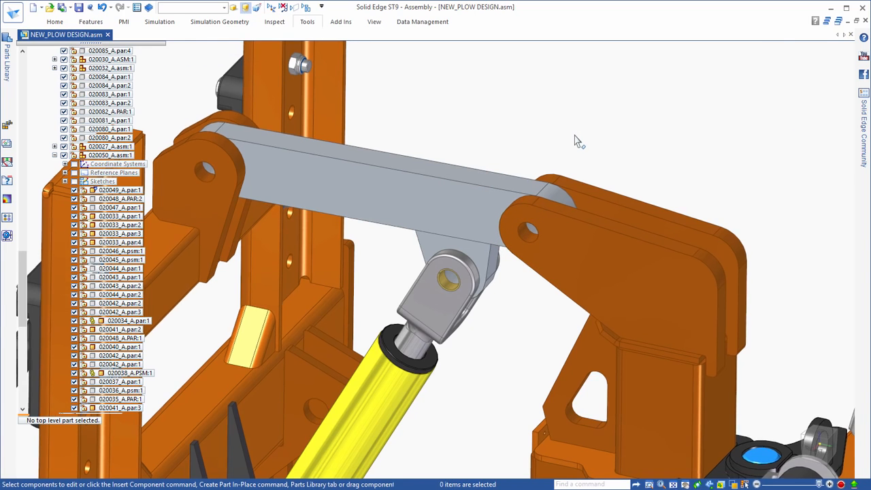
Move the plow mounting frame slightly upward with the Drag Component command to test the lift mechanism's motion
{"action": "scroll", "coordinate": [576, 136], "scroll_direction": "down", "scroll_amount": 5}
{"action": "scroll", "coordinate": [590, 138], "scroll_direction": "down", "scroll_amount": 5}
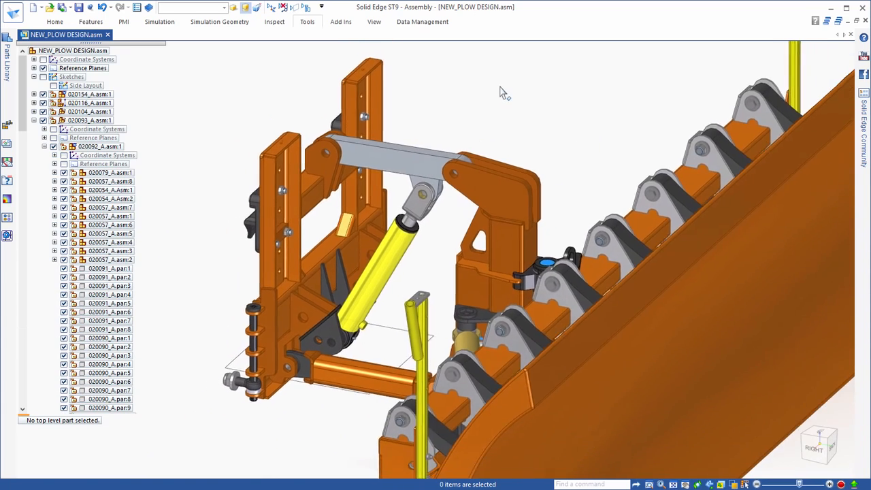
{"action": "right_click", "coordinate": [503, 113]}
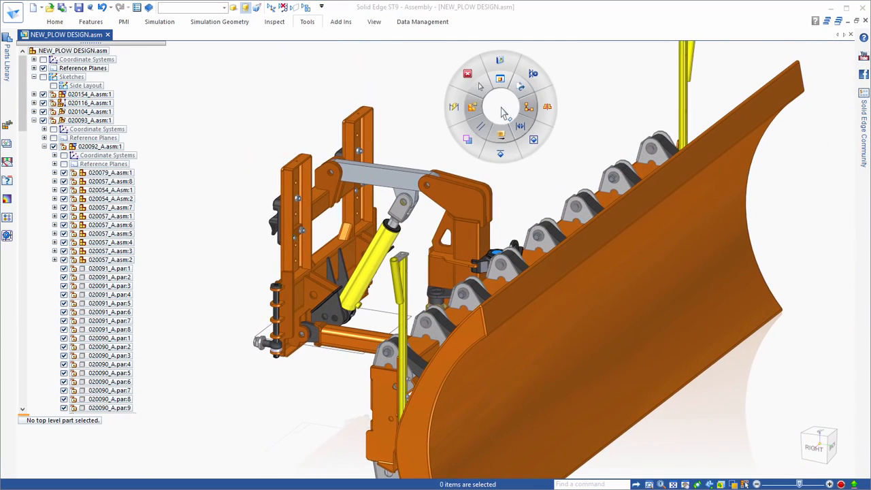
{"action": "left_click", "coordinate": [501, 134]}
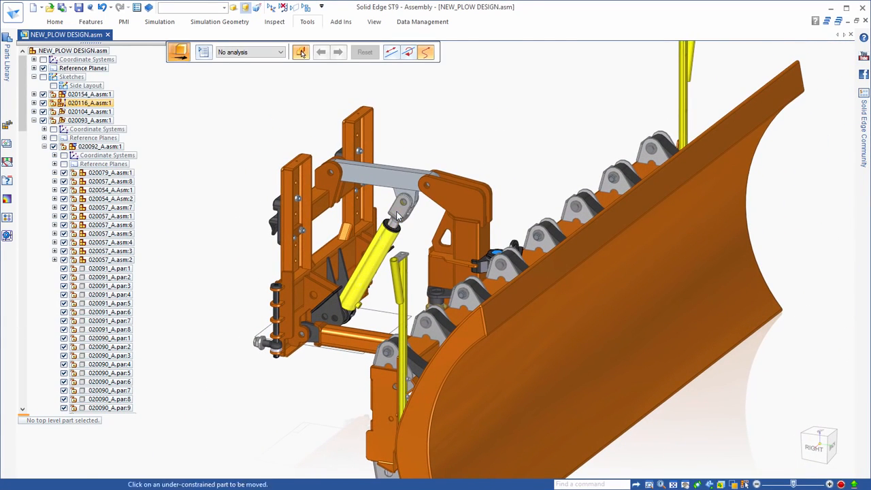
{"action": "left_click_drag", "start_coordinate": [469, 197], "coordinate": [465, 174]}
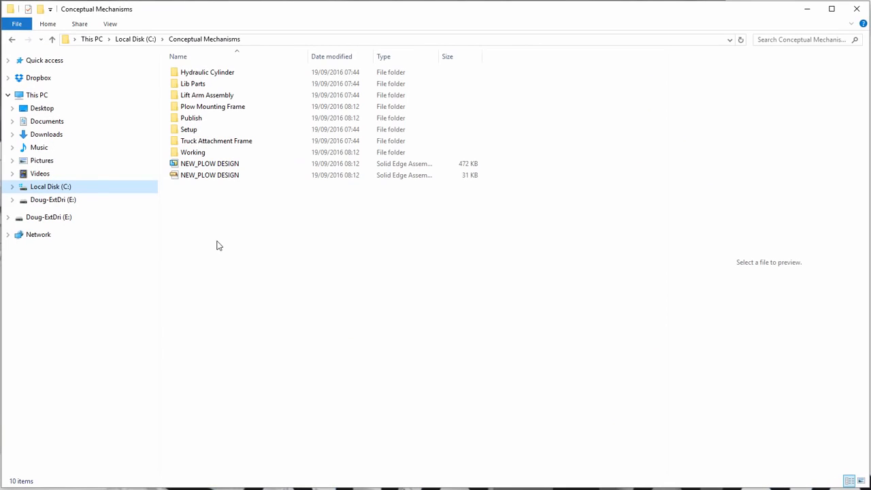
In File Explorer, open Lift Arm Assembly from the Publish folder under C:\Conceptual Mechanisms with Design Manager
{"action": "double_click", "coordinate": [193, 118]}
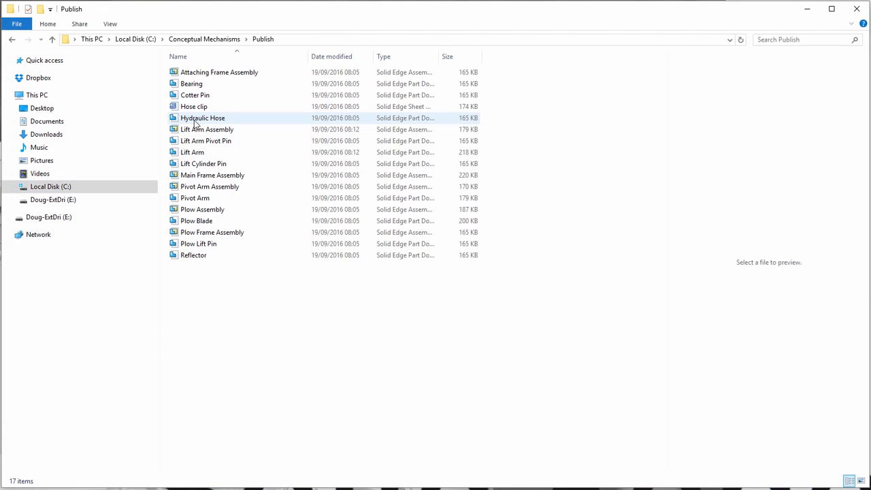
{"action": "right_click", "coordinate": [194, 132]}
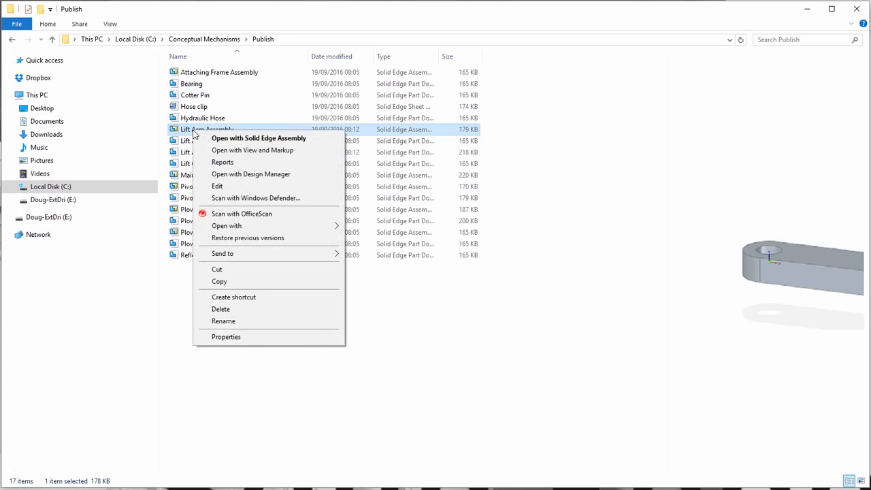
{"action": "left_click", "coordinate": [238, 174]}
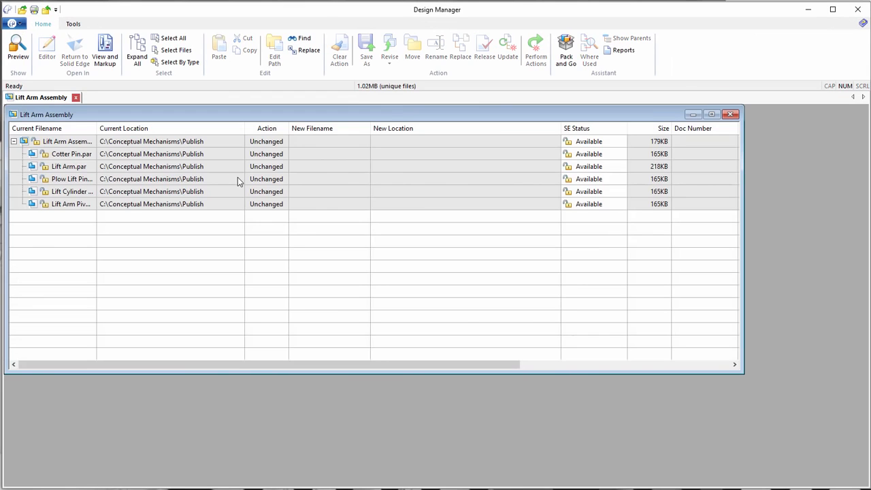
Move all Lift Arm Assembly files to the C:\Conceptual Mechanisms\Lift Arm Assembly folder, perform the action, and close the assembly
{"action": "left_click", "coordinate": [38, 128]}
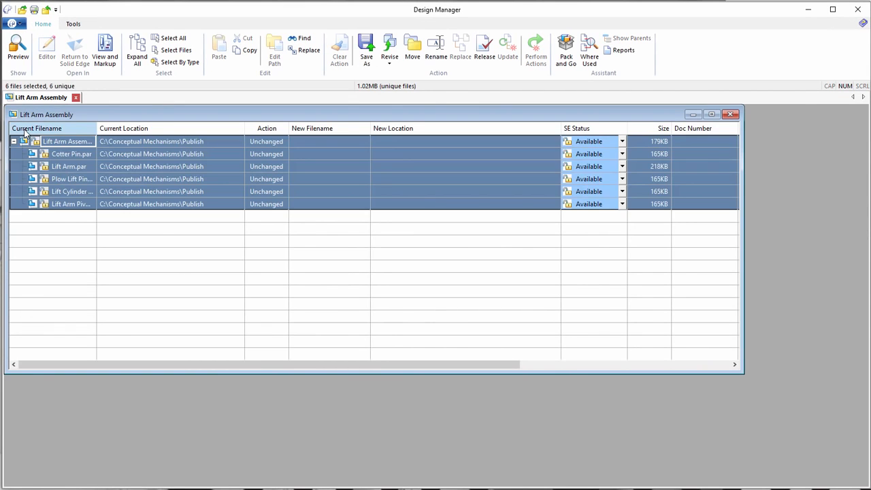
{"action": "left_click", "coordinate": [412, 51]}
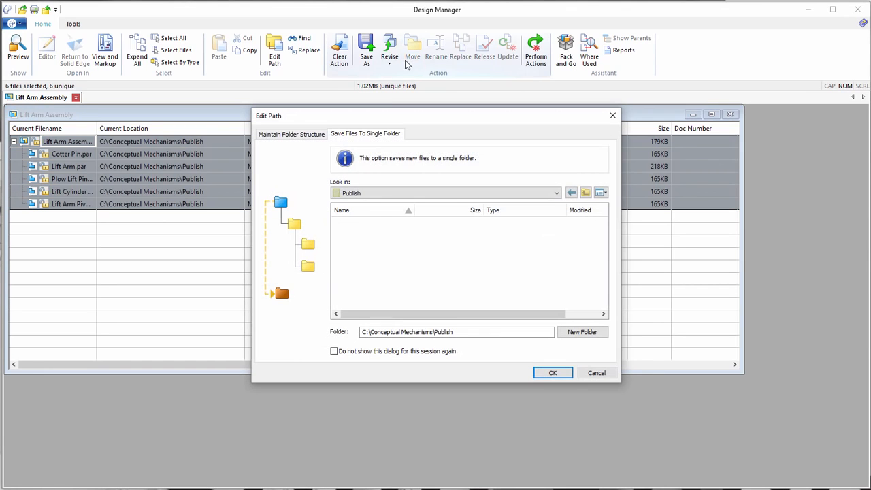
{"action": "left_click", "coordinate": [585, 194]}
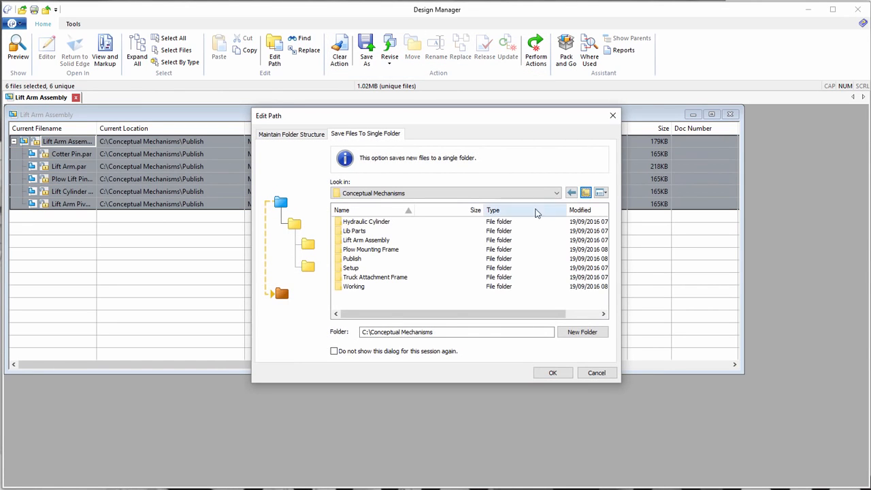
{"action": "left_click", "coordinate": [353, 242]}
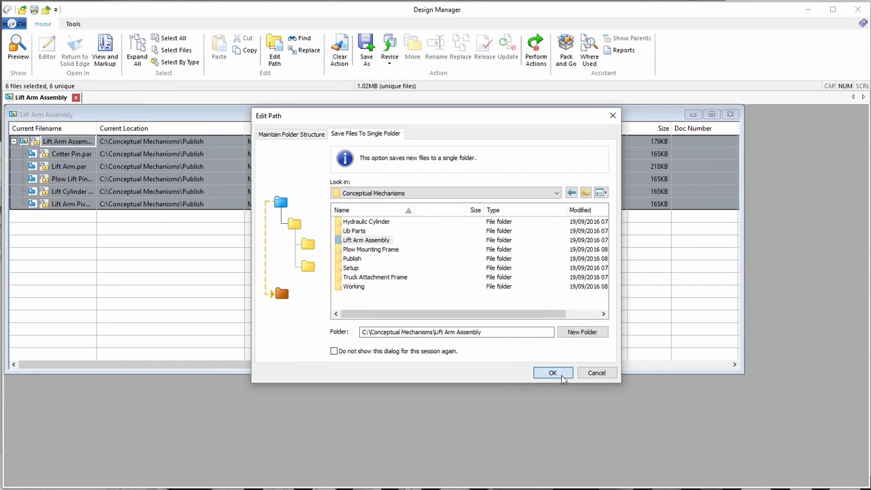
{"action": "left_click", "coordinate": [553, 372]}
{"action": "left_click", "coordinate": [535, 51]}
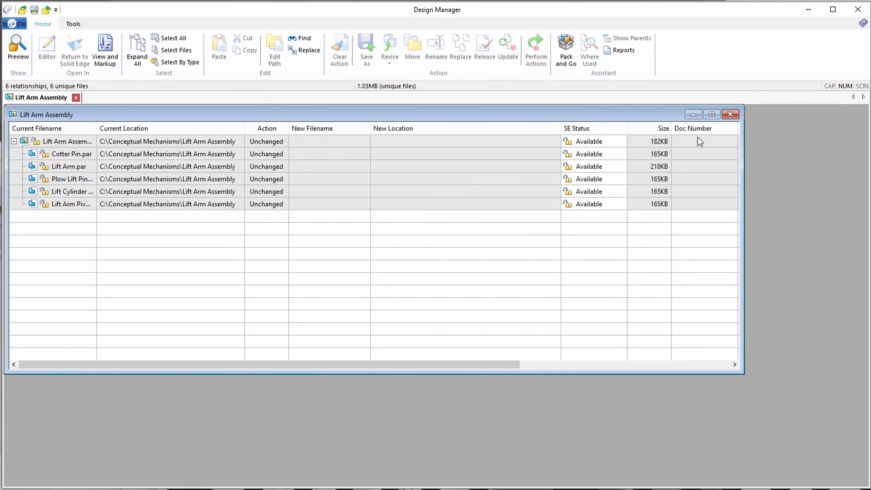
{"action": "left_click", "coordinate": [731, 114]}
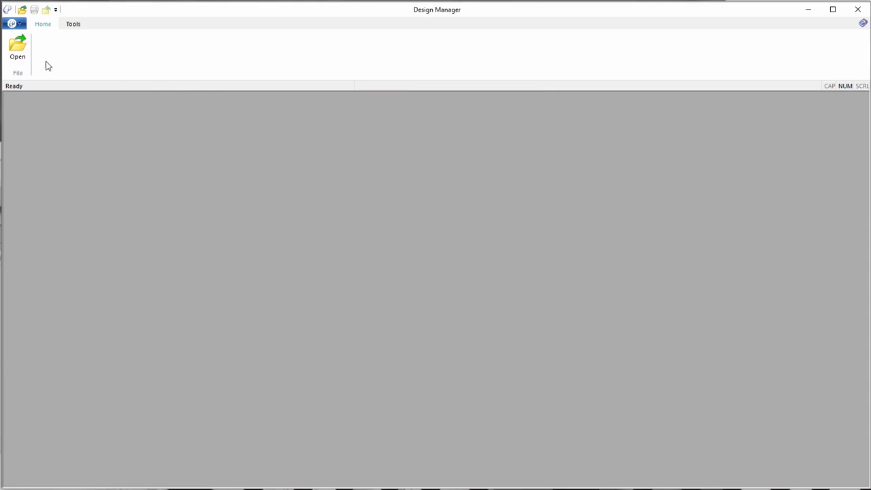
Open the NEW_PLOW DESIGN assembly from the Conceptual Mechanisms folder
{"action": "left_click", "coordinate": [19, 54]}
{"action": "left_click", "coordinate": [445, 109]}
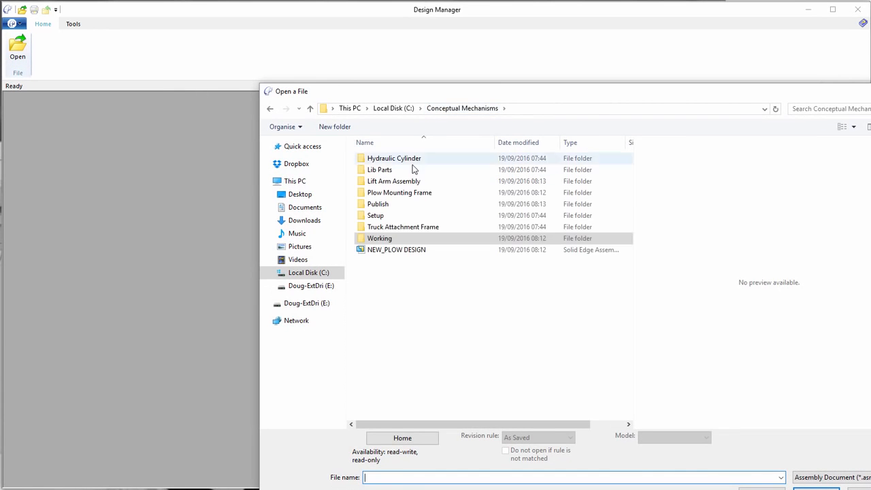
{"action": "left_click", "coordinate": [391, 250]}
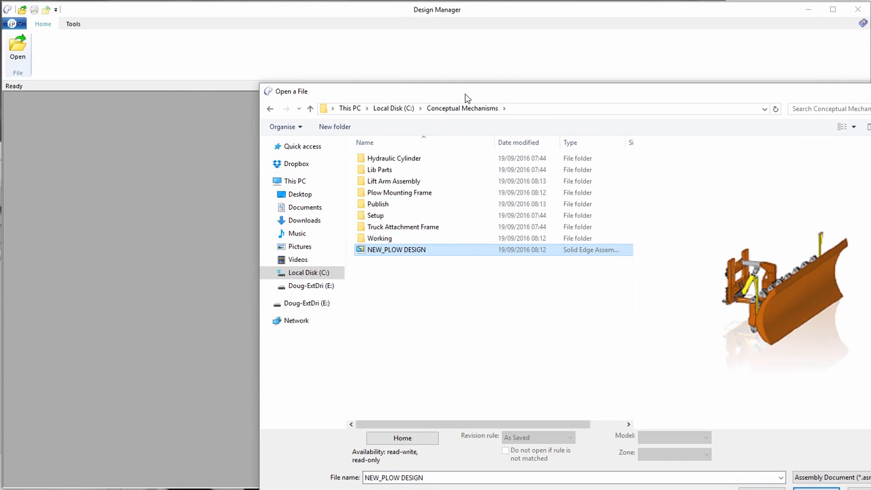
{"action": "left_click_drag", "start_coordinate": [467, 98], "coordinate": [365, 48]}
{"action": "left_click", "coordinate": [713, 444]}
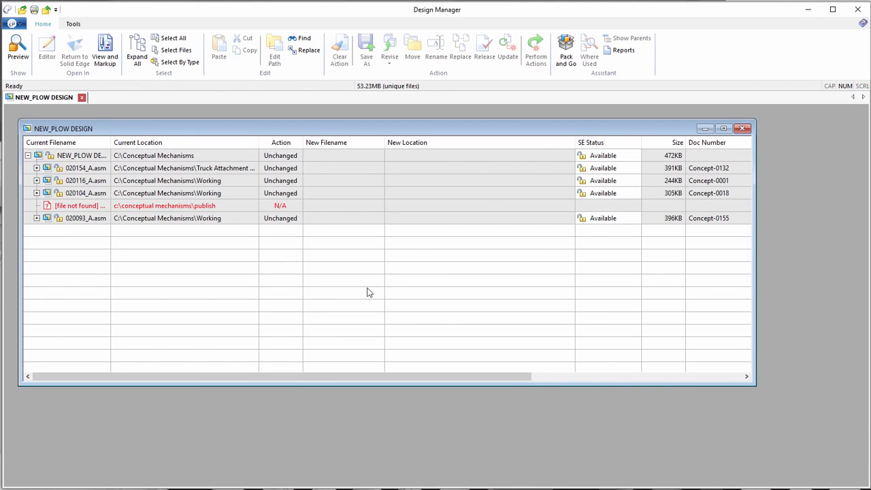
Replace the missing file link with Lift Arm Assembly.asm from the Lift Arm Assembly folder and perform the action
{"action": "left_click", "coordinate": [66, 206]}
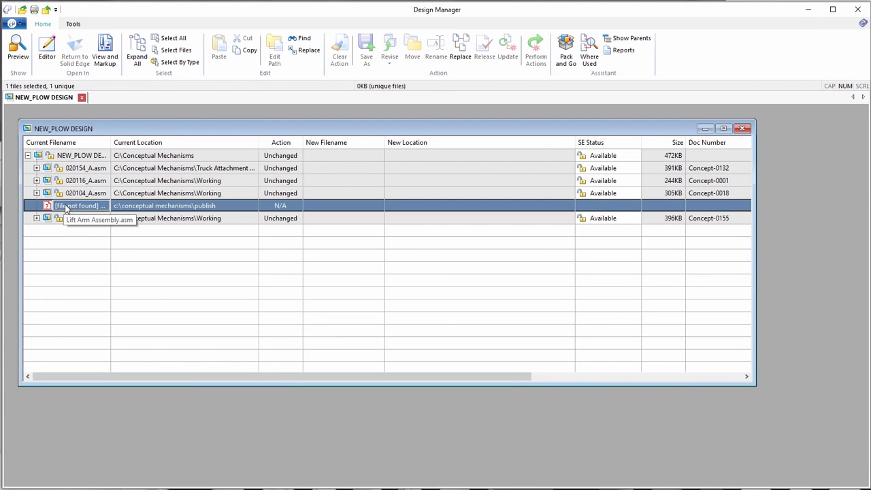
{"action": "left_click", "coordinate": [460, 60]}
{"action": "double_click", "coordinate": [286, 133]}
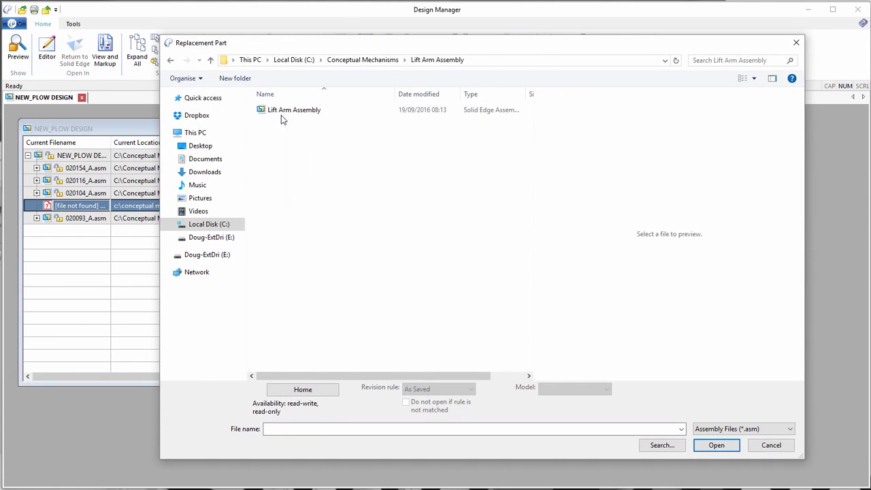
{"action": "left_click", "coordinate": [292, 110]}
{"action": "left_click", "coordinate": [714, 446]}
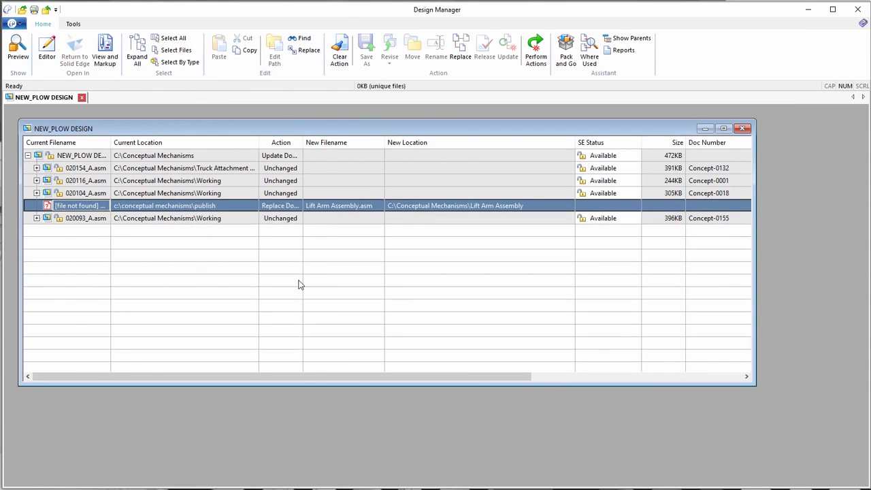
{"action": "left_click", "coordinate": [535, 51]}
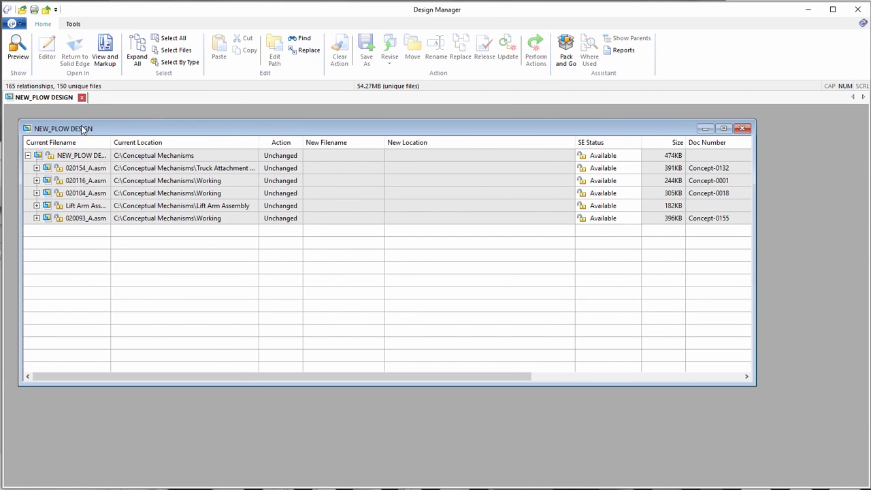
Rename the top-level NEW_PLOW DESIGN assembly by giving it document number 100001 and perform the action
{"action": "double_click", "coordinate": [126, 129]}
{"action": "left_click", "coordinate": [81, 125]}
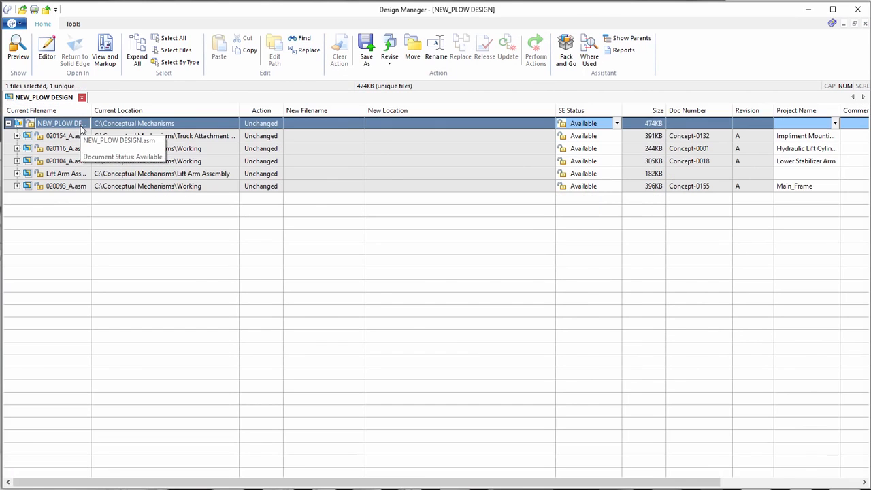
{"action": "left_click", "coordinate": [435, 48]}
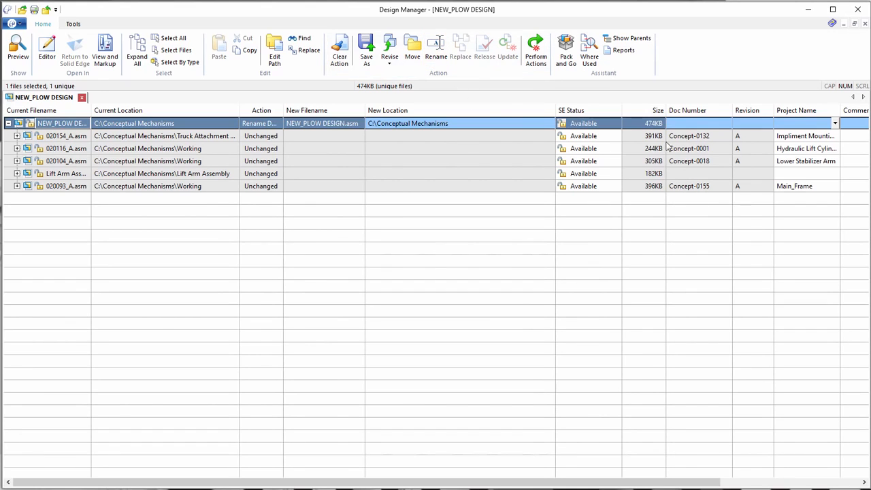
{"action": "left_click", "coordinate": [683, 124]}
{"action": "type", "text": "100001"}
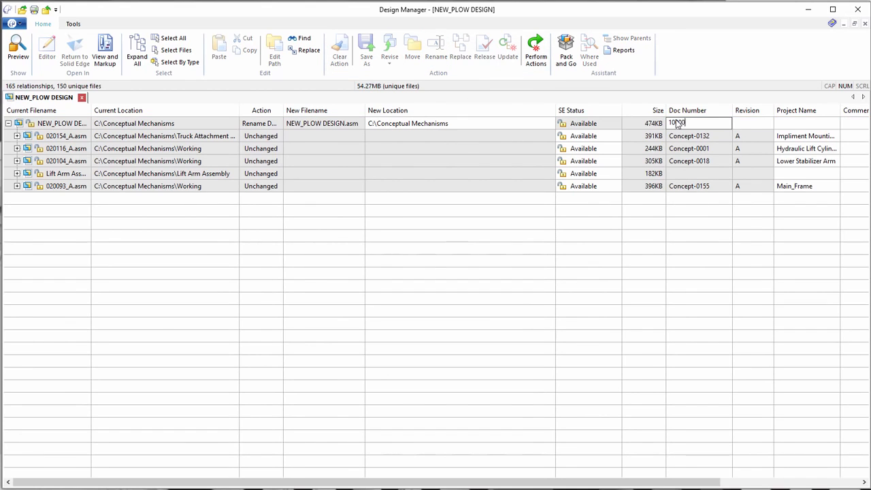
{"action": "left_click", "coordinate": [536, 54]}
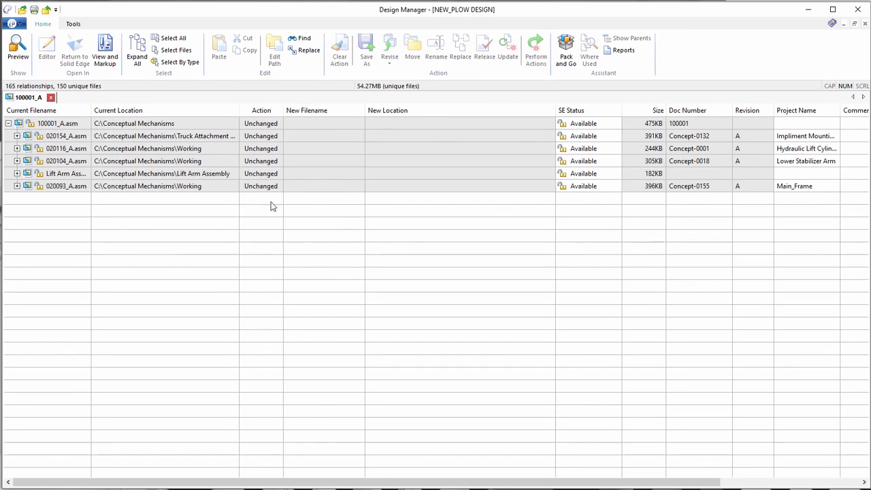